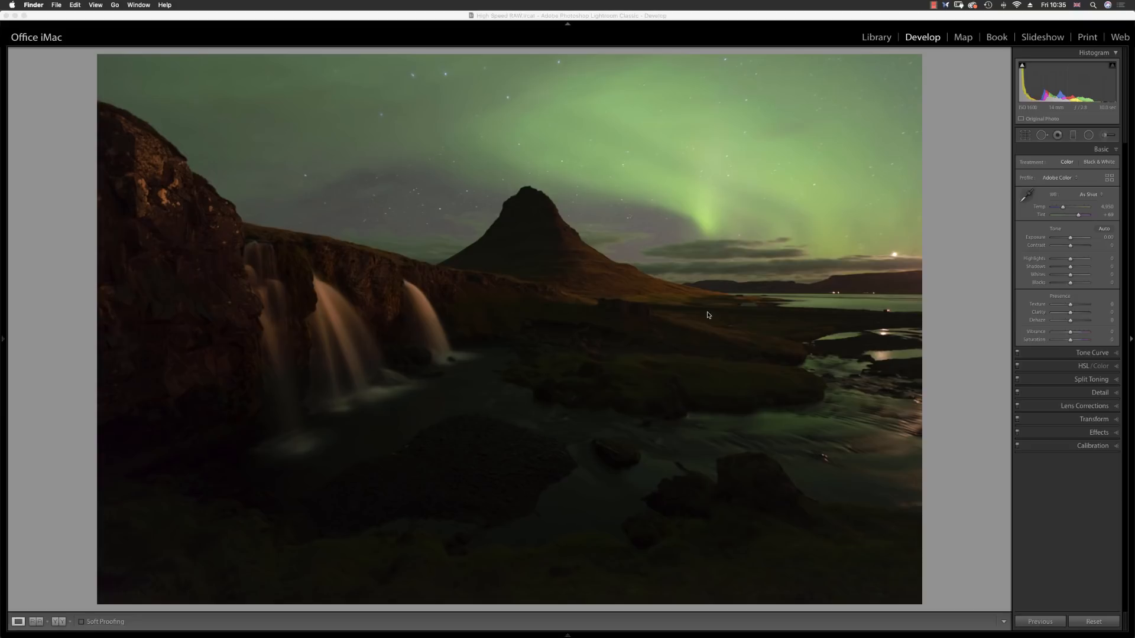
# Brighten the whole photo by setting exposure to about +2.00 and highlights to +2
pyautogui.click(1071, 261)
pyautogui.moveTo(1070, 237); pyautogui.dragTo(1077, 240)
# Darken the sky with a slanted graduated filter across the horizon, using exposure about -1.4, highlights -44 and blacks 14
pyautogui.press('m')
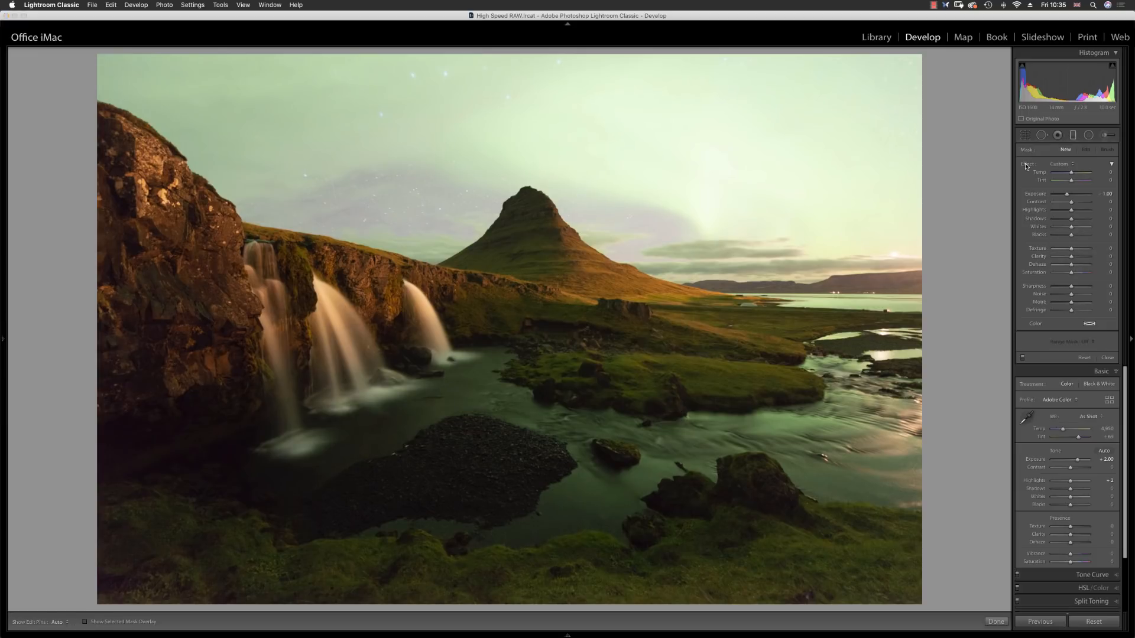
pyautogui.moveTo(630, 187); pyautogui.dragTo(602, 384)
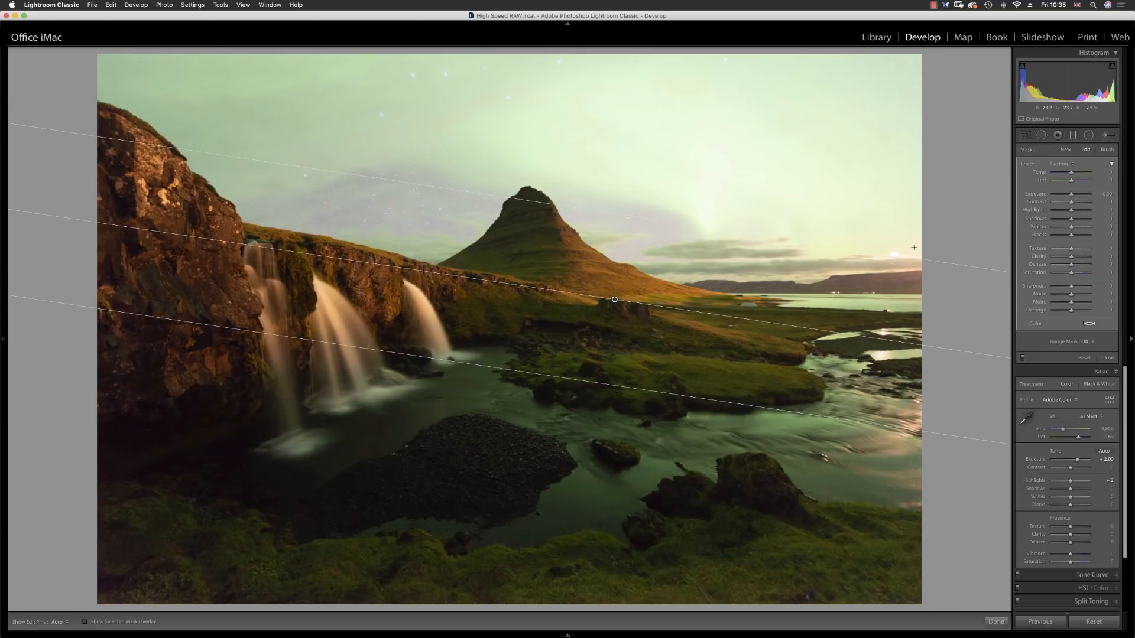
pyautogui.moveTo(1072, 193); pyautogui.dragTo(1074, 238)
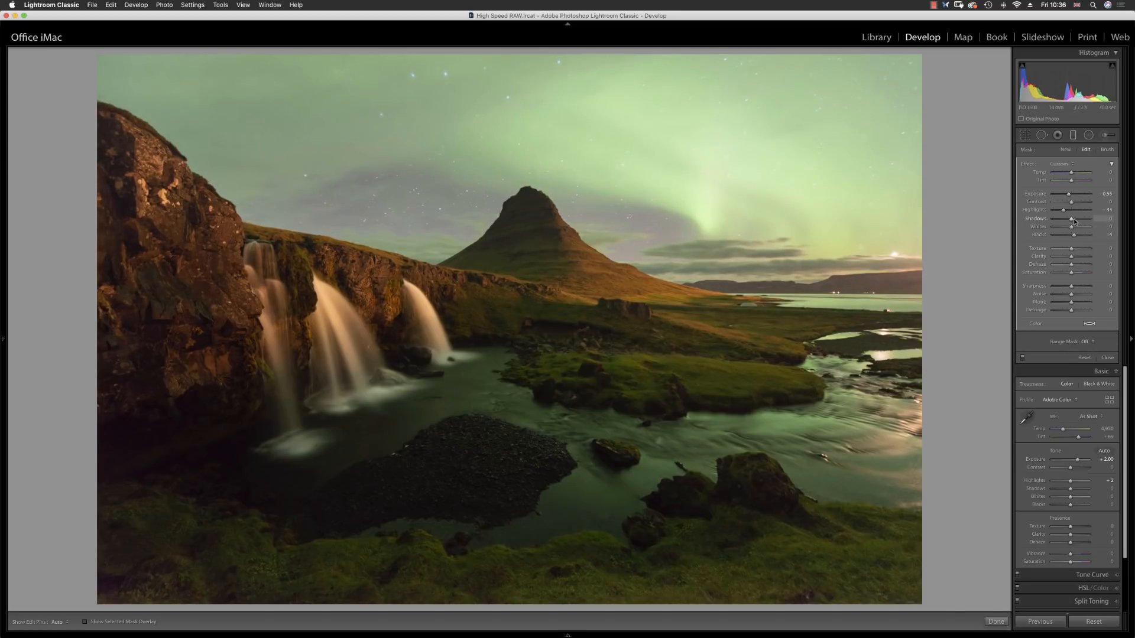
pyautogui.moveTo(1068, 195); pyautogui.dragTo(1064, 195)
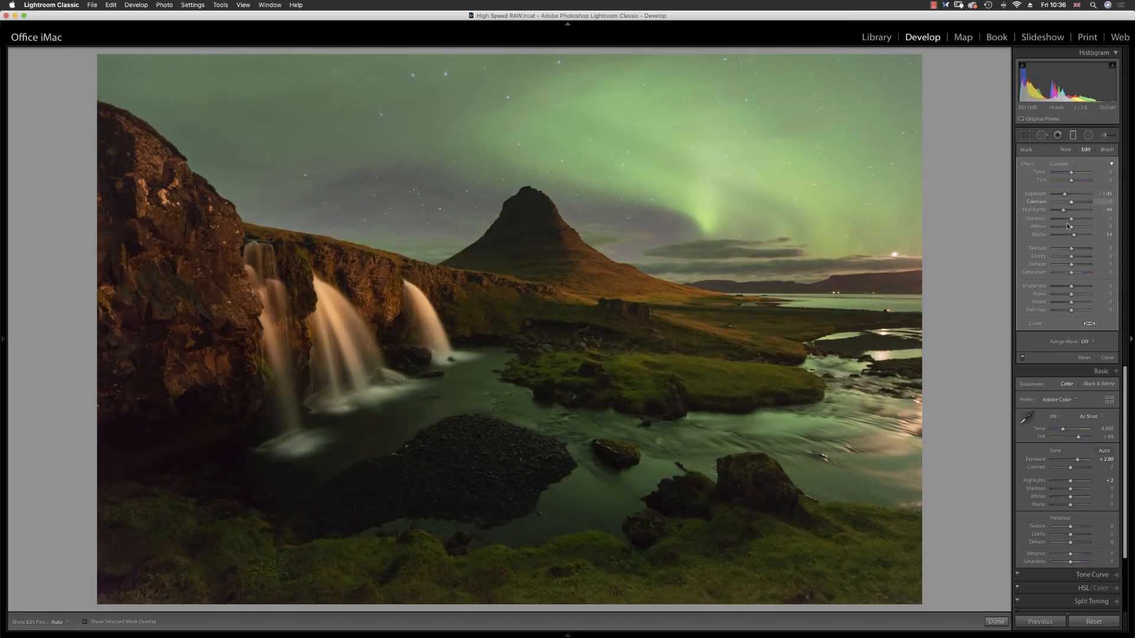
pyautogui.moveTo(1074, 239); pyautogui.dragTo(1074, 238)
pyautogui.click(1072, 136)
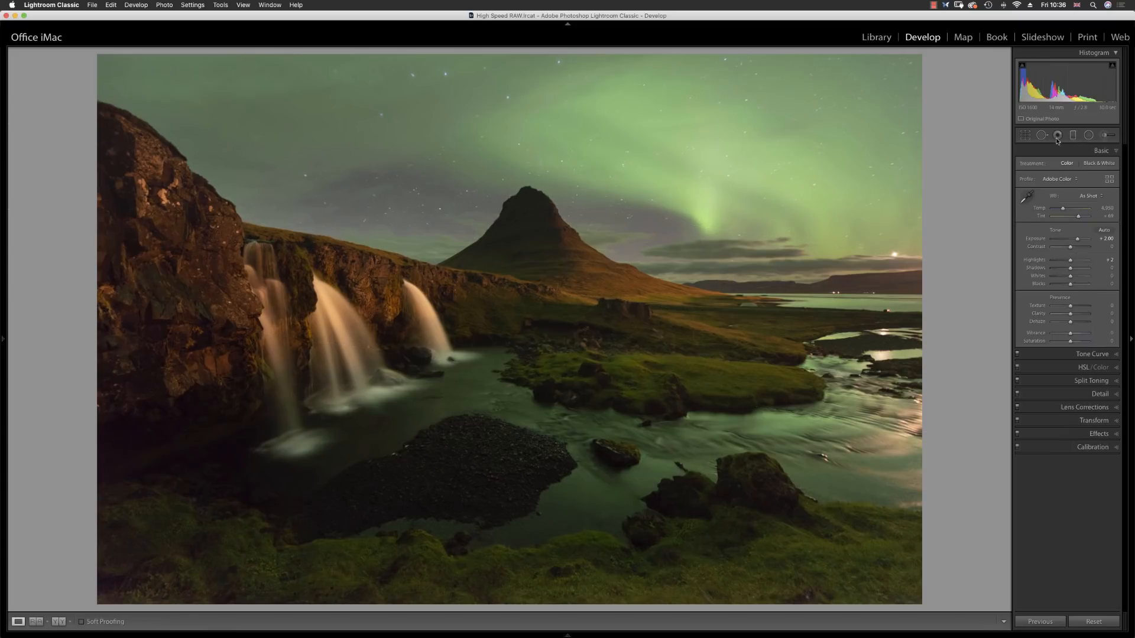
# Create a virtual copy of the edited waterfall photo
pyautogui.rightClick(572, 313)
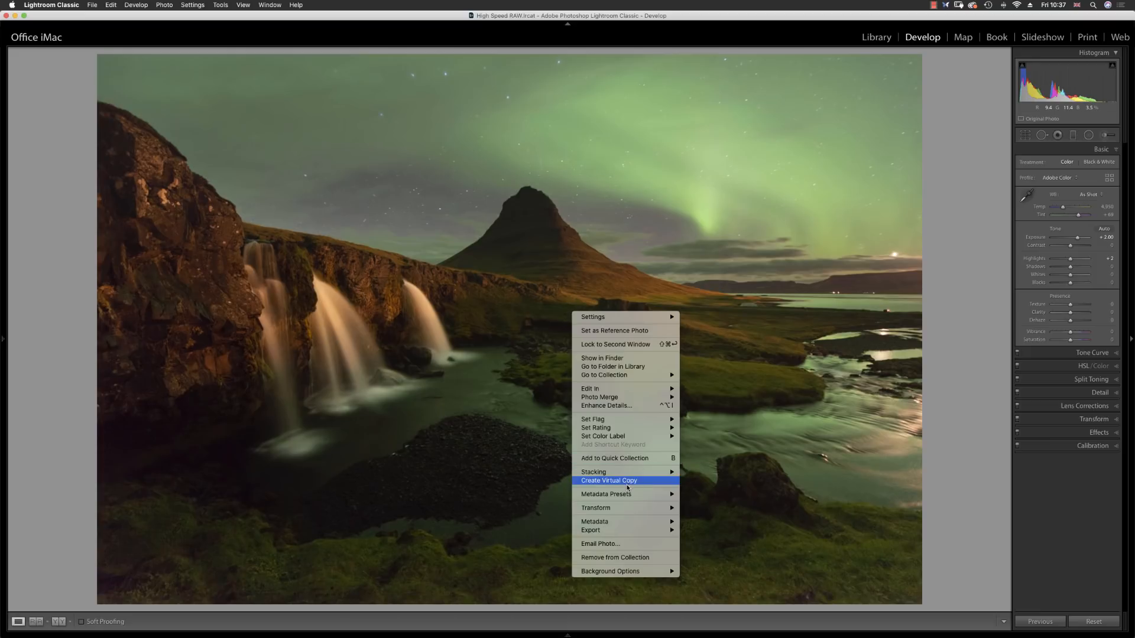
pyautogui.click(627, 482)
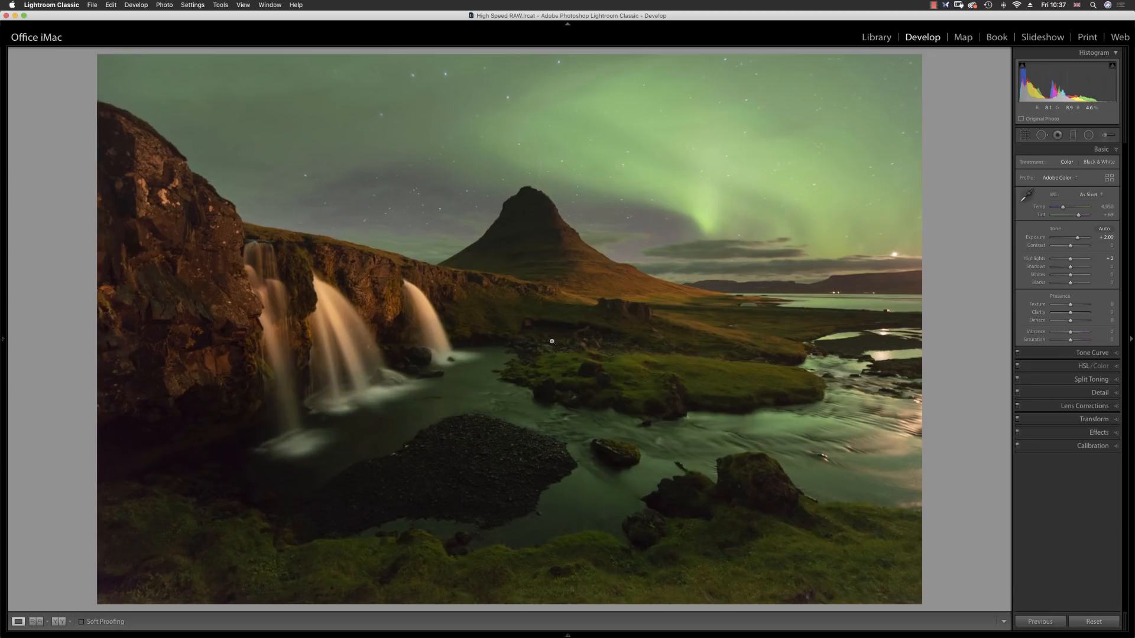
# Send the virtual copy to Silver Efex Pro 2 for editing and enlarge the plug-in window to full screen
pyautogui.rightClick(490, 291)
pyautogui.moveTo(532, 366)
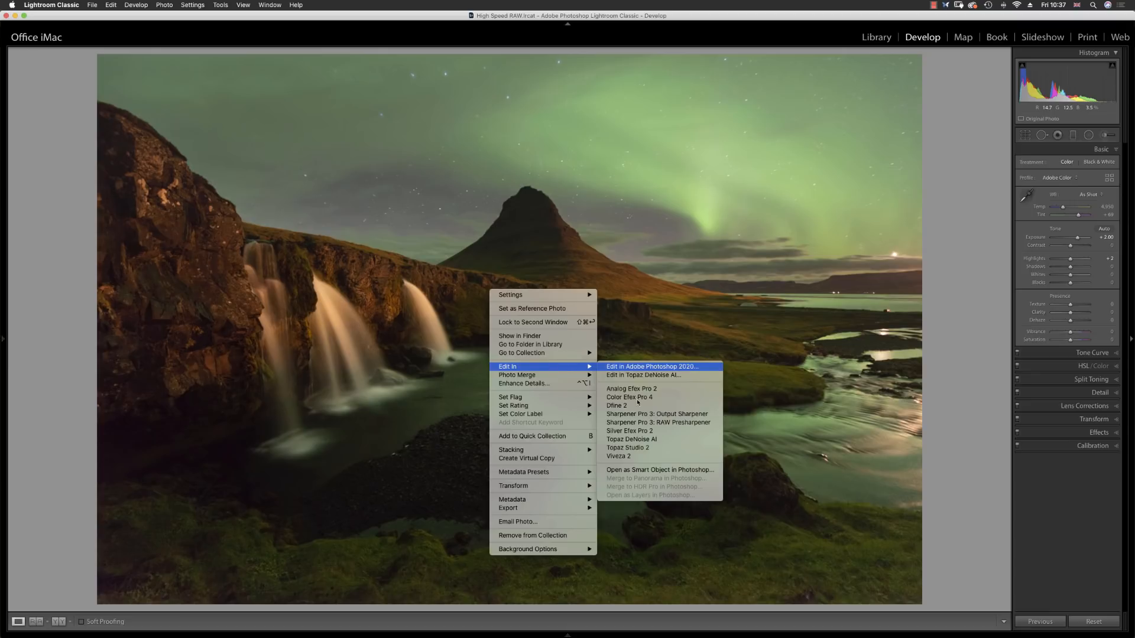
pyautogui.click(643, 438)
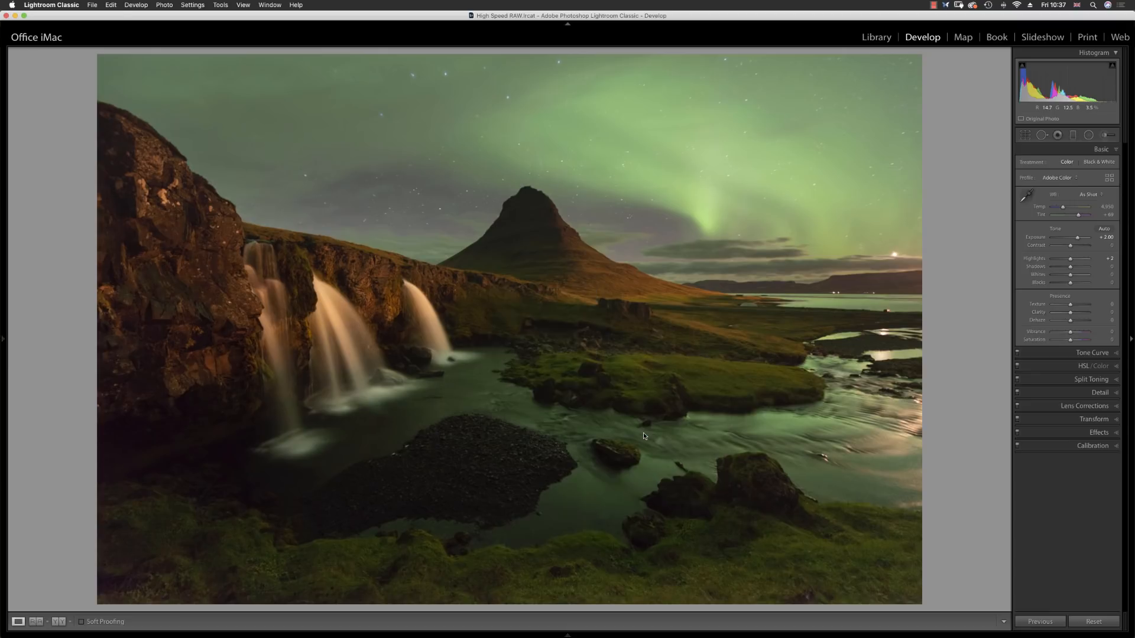
pyautogui.click(630, 264)
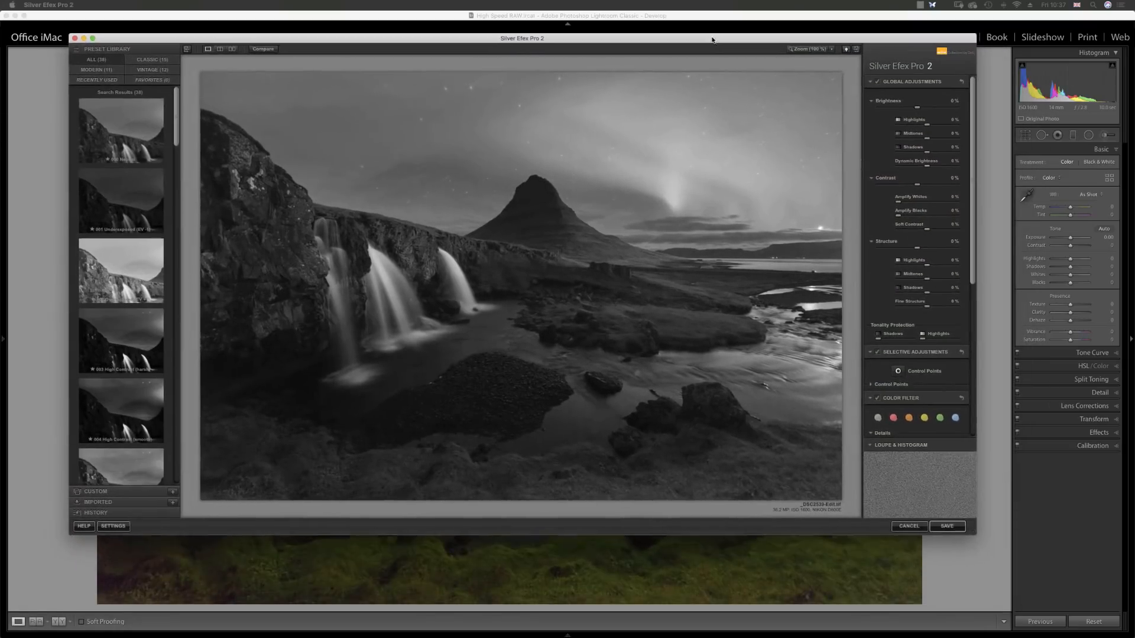
pyautogui.moveTo(712, 40); pyautogui.dragTo(647, 17)
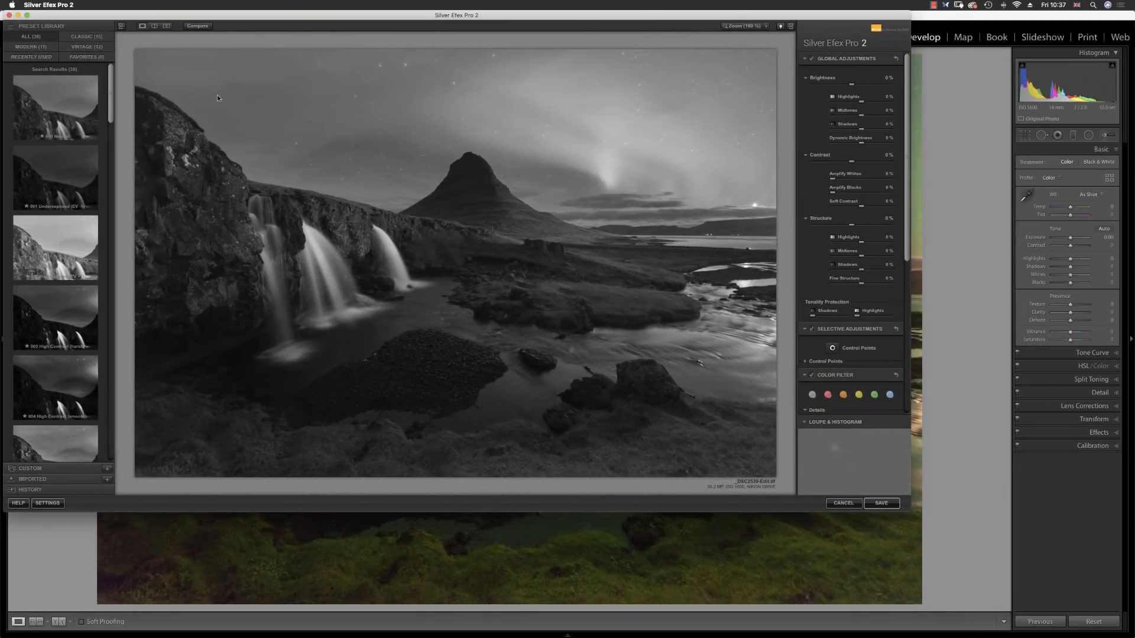
pyautogui.click(27, 15)
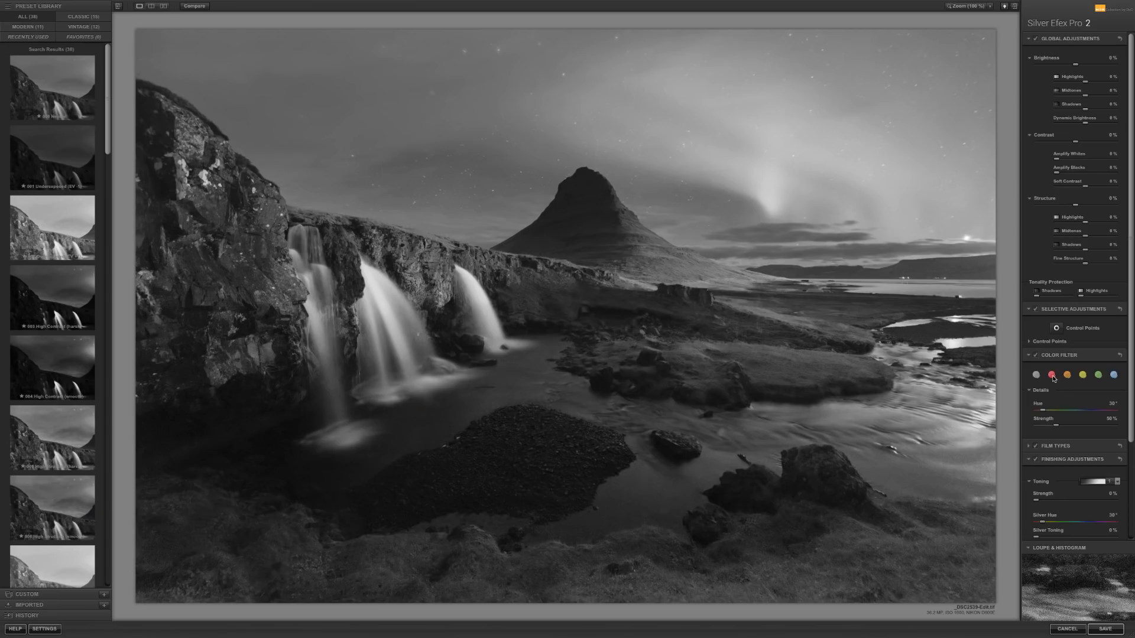
# Try the red, orange and yellow color filters on the black-and-white conversion
pyautogui.click(1052, 377)
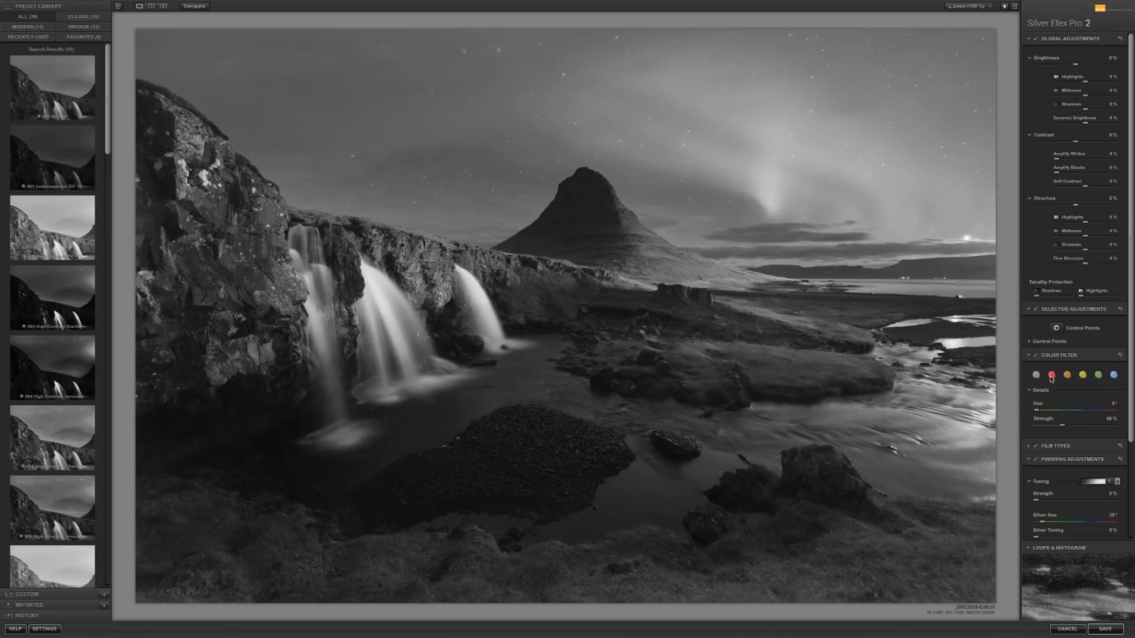
pyautogui.click(1082, 376)
pyautogui.click(1068, 377)
pyautogui.click(1053, 378)
pyautogui.click(1082, 376)
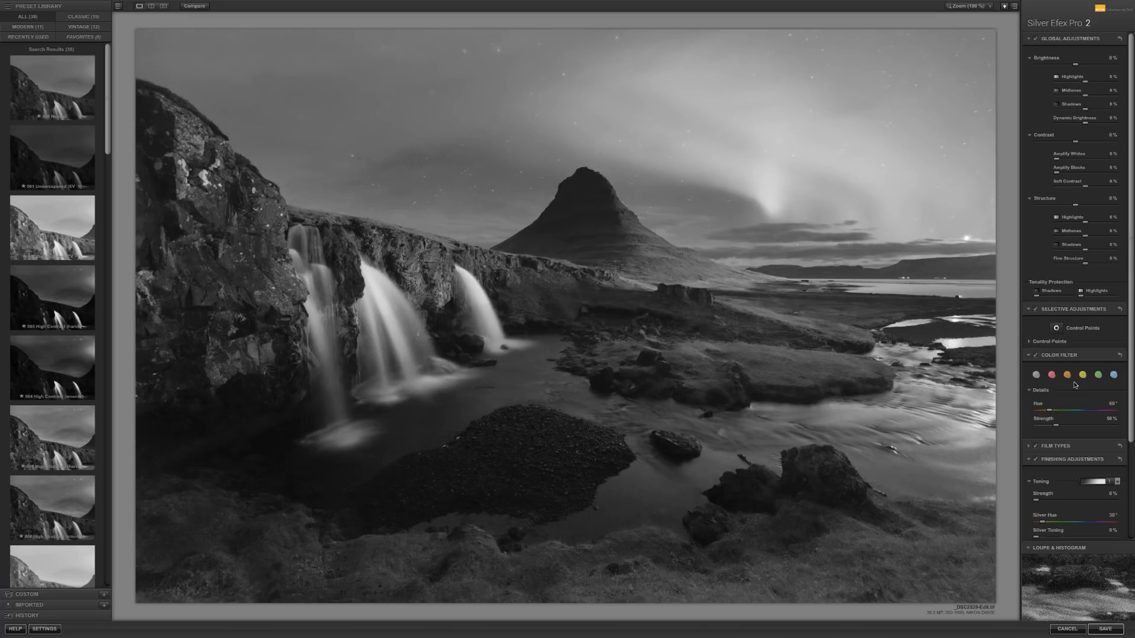
# Try both High Structure presets, the 001 Underexposed preset and the 002 Overexposed preset on the image
pyautogui.click(56, 505)
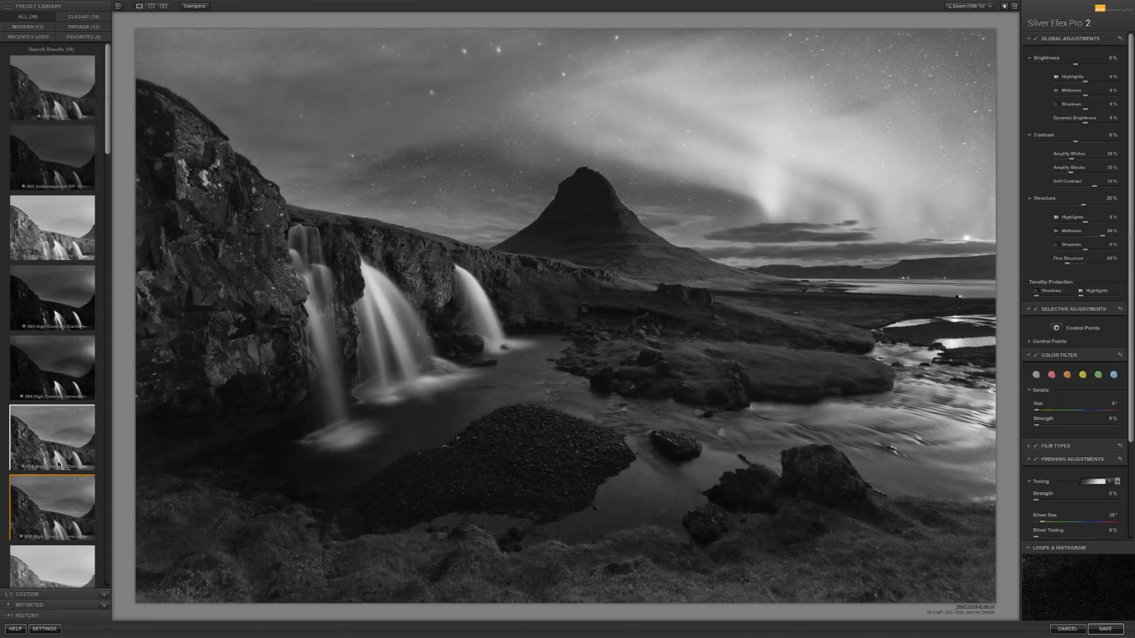
pyautogui.click(58, 461)
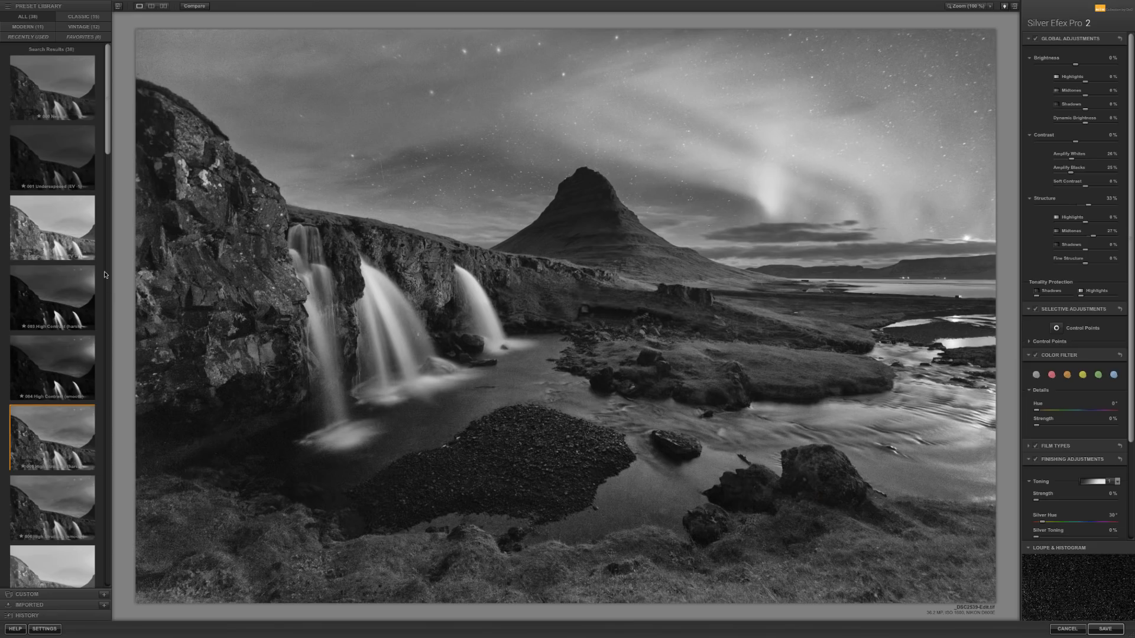
pyautogui.click(61, 150)
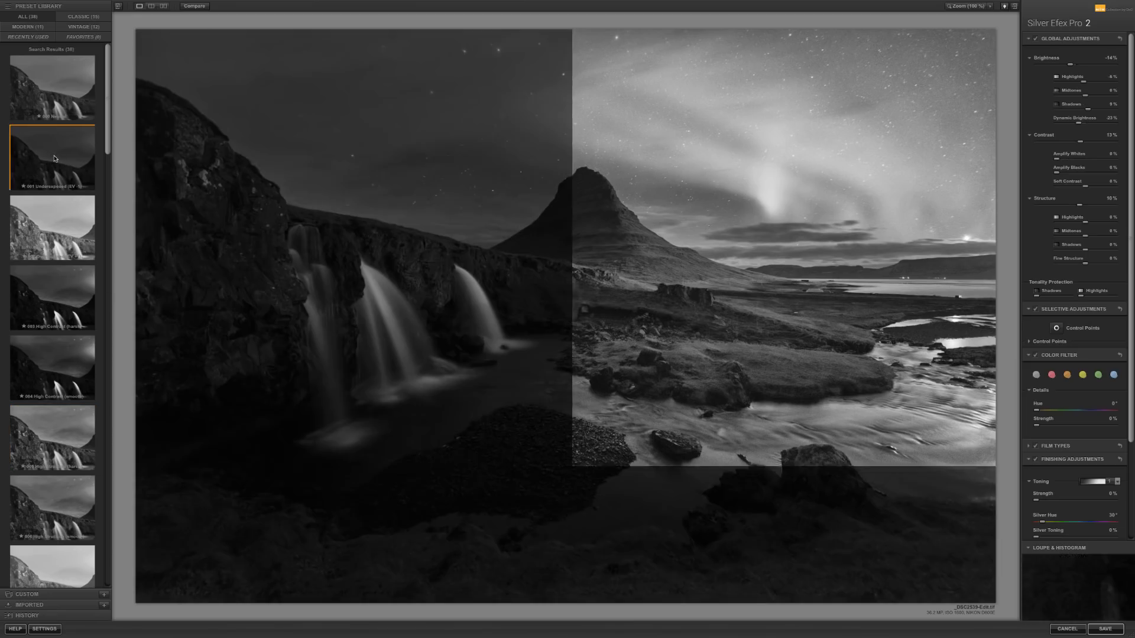
pyautogui.click(66, 243)
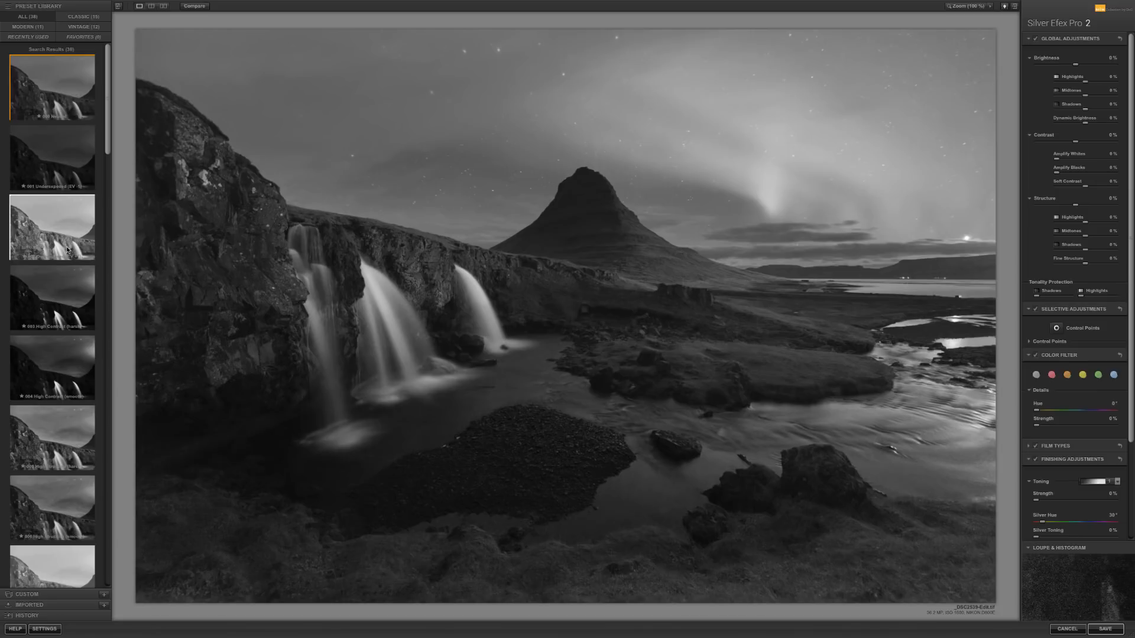
# Try the 011 Push Process preset on the image and return to the first preset in the library
pyautogui.scroll(-8, 89, 319)
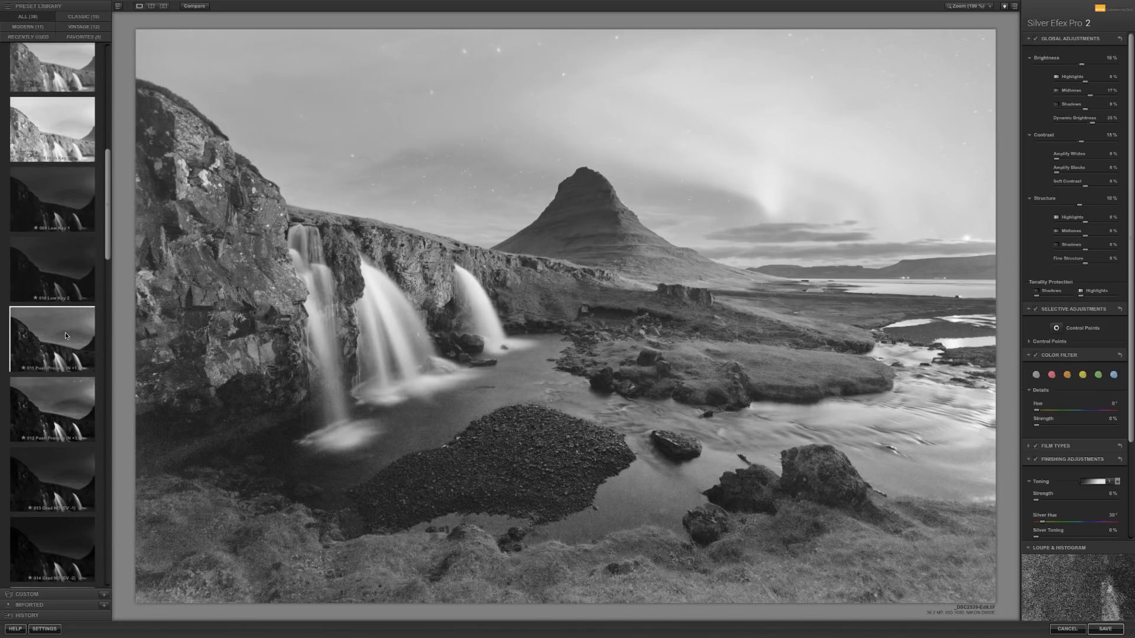
pyautogui.click(64, 344)
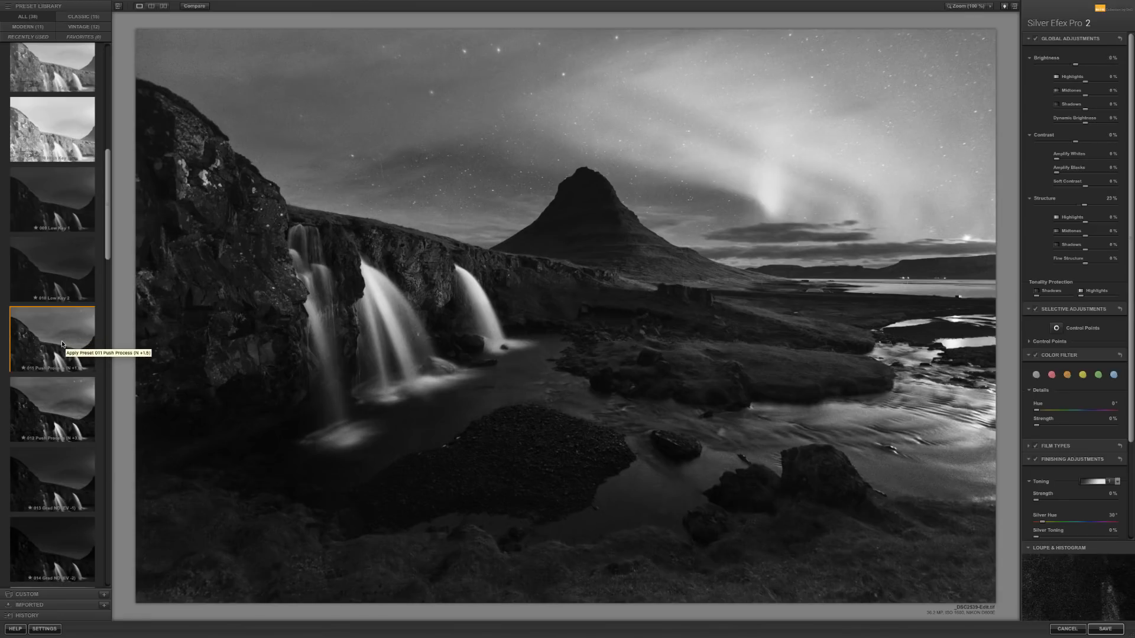
pyautogui.scroll(-1, 62, 345)
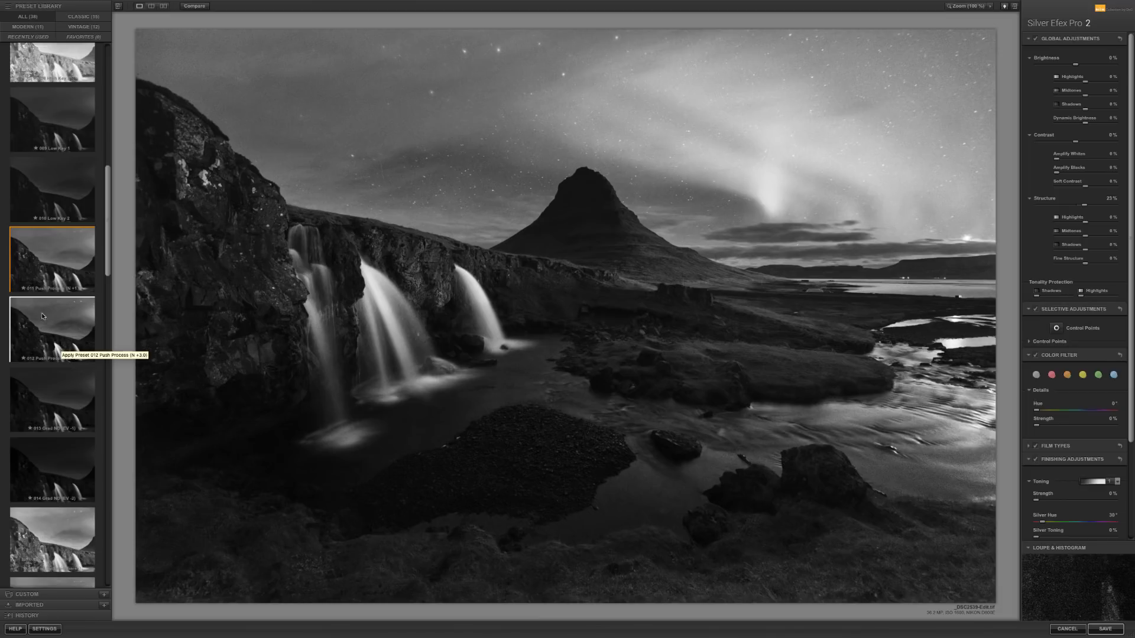
pyautogui.scroll(10, 47, 324)
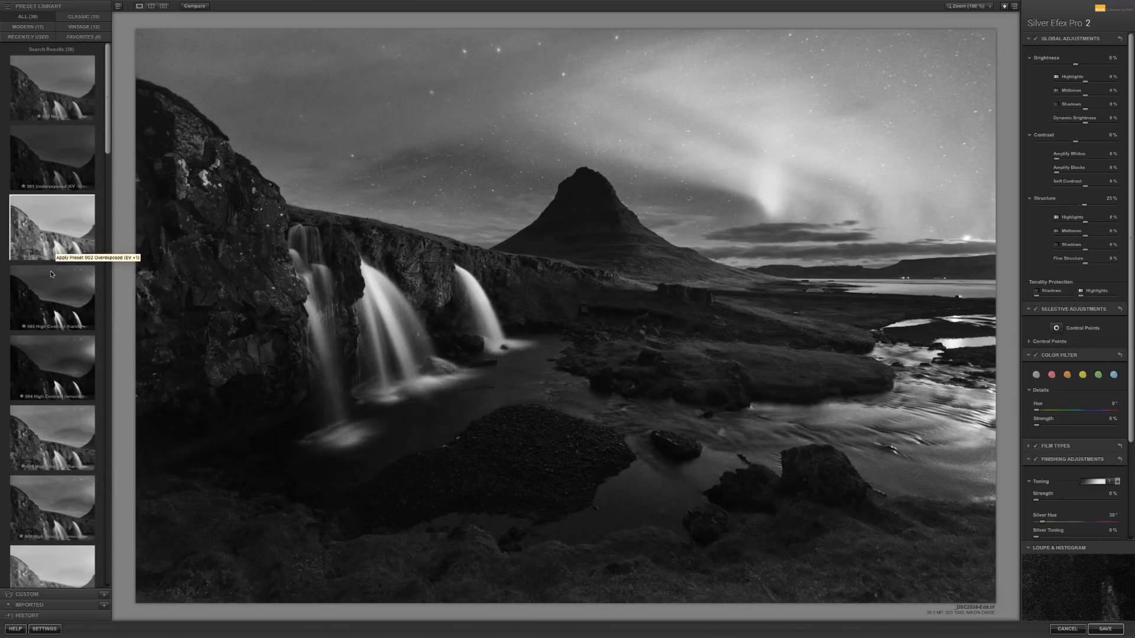
pyautogui.click(54, 97)
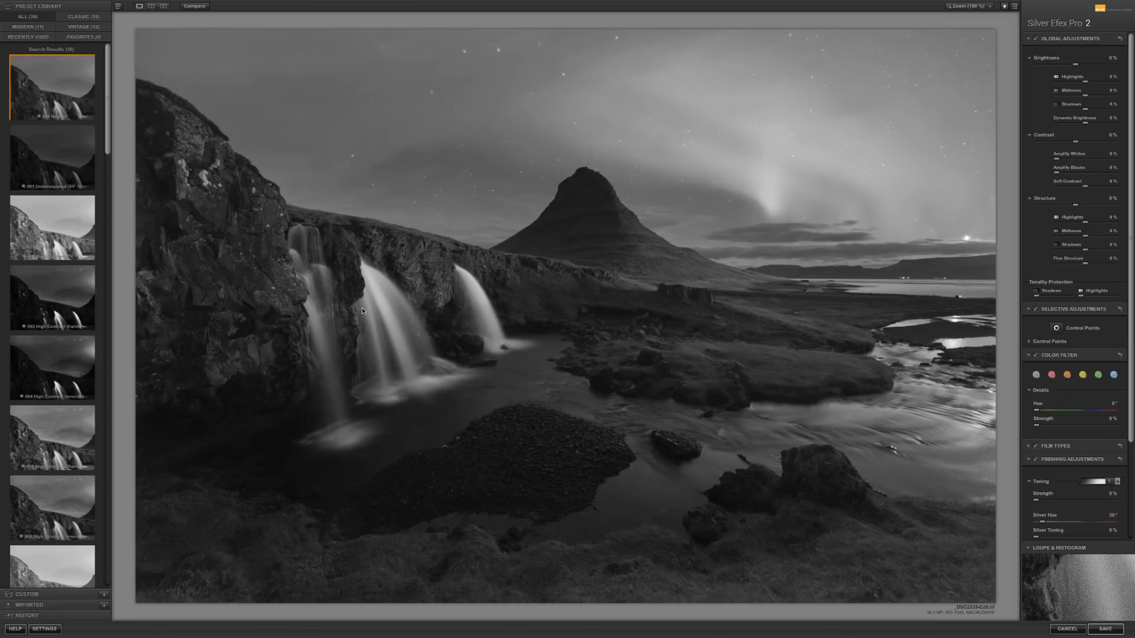
# Compare the two High Structure presets and apply 006 High Structure (harsh)
pyautogui.click(75, 449)
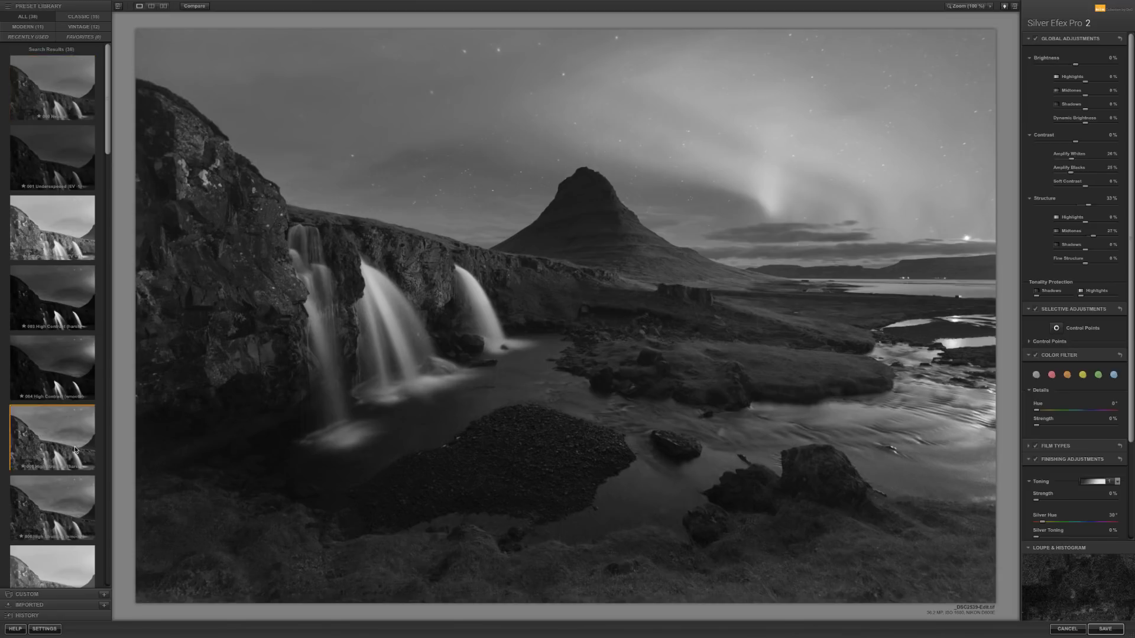
pyautogui.click(59, 524)
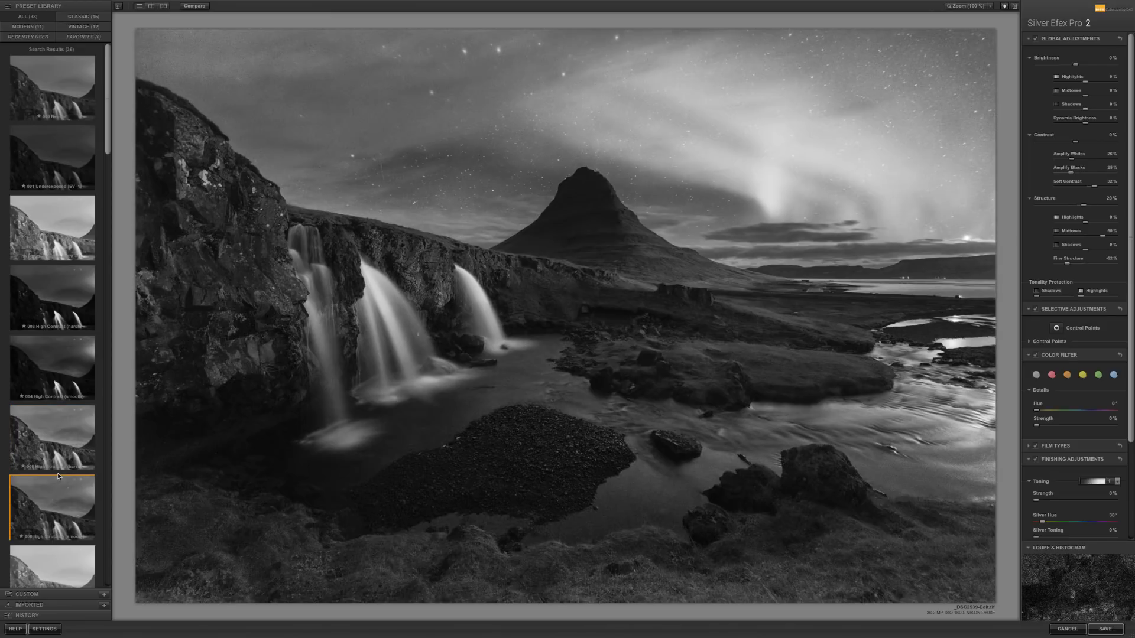
pyautogui.click(61, 454)
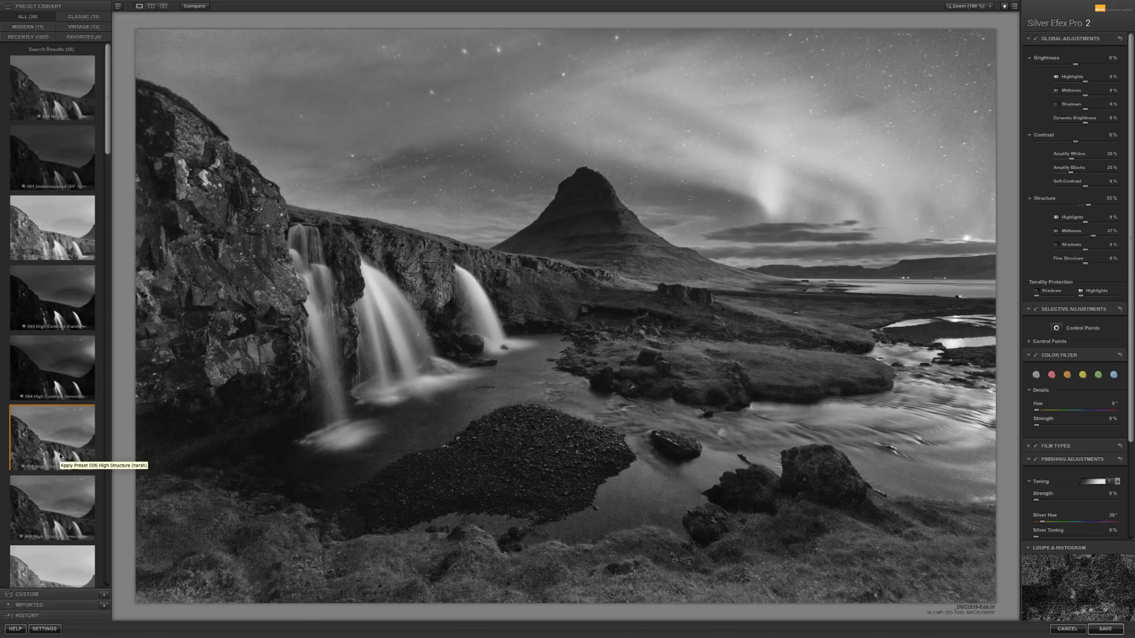
# Apply the yellow color filter and save the black-and-white conversion back to Lightroom
pyautogui.click(1081, 376)
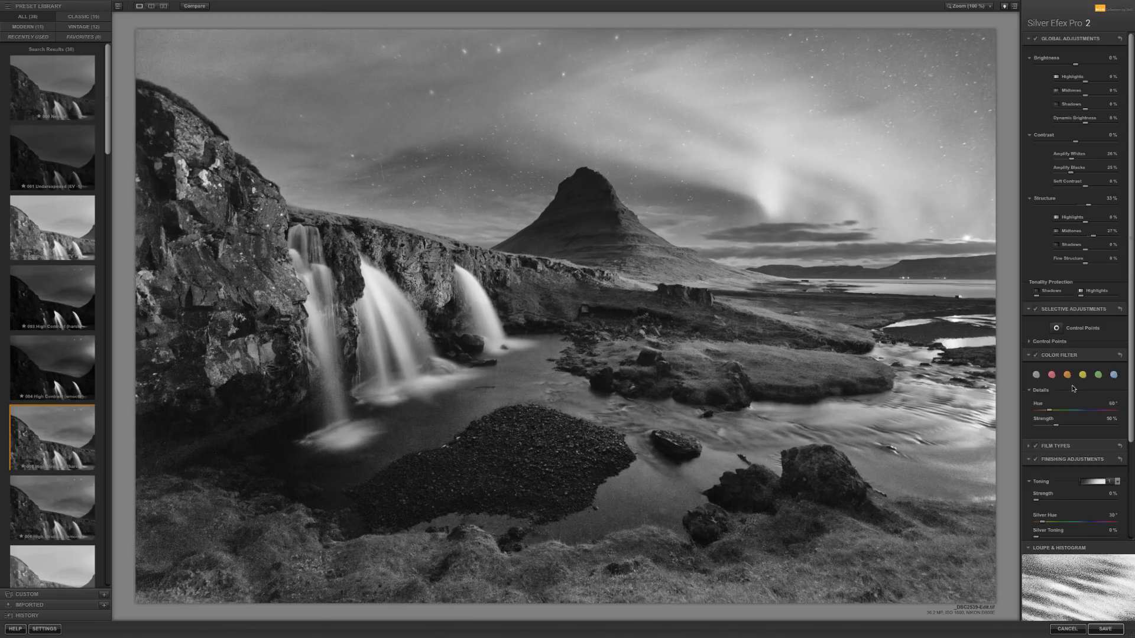
pyautogui.click(1098, 630)
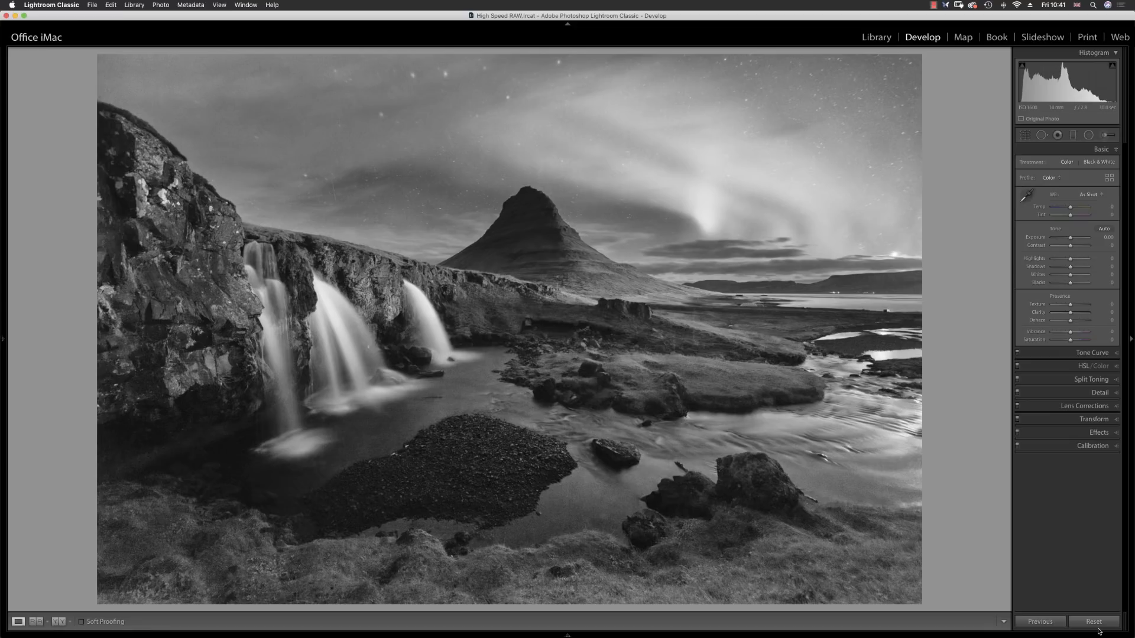
# Select the color virtual copy in the library grid and open it for developing
pyautogui.press('g')
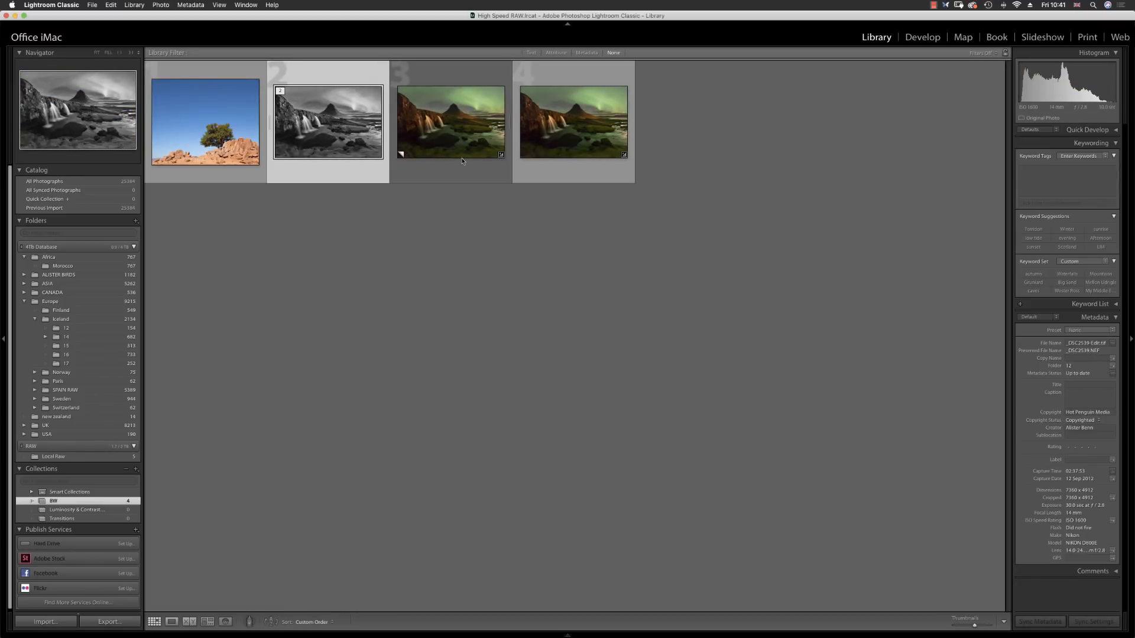
pyautogui.click(436, 110)
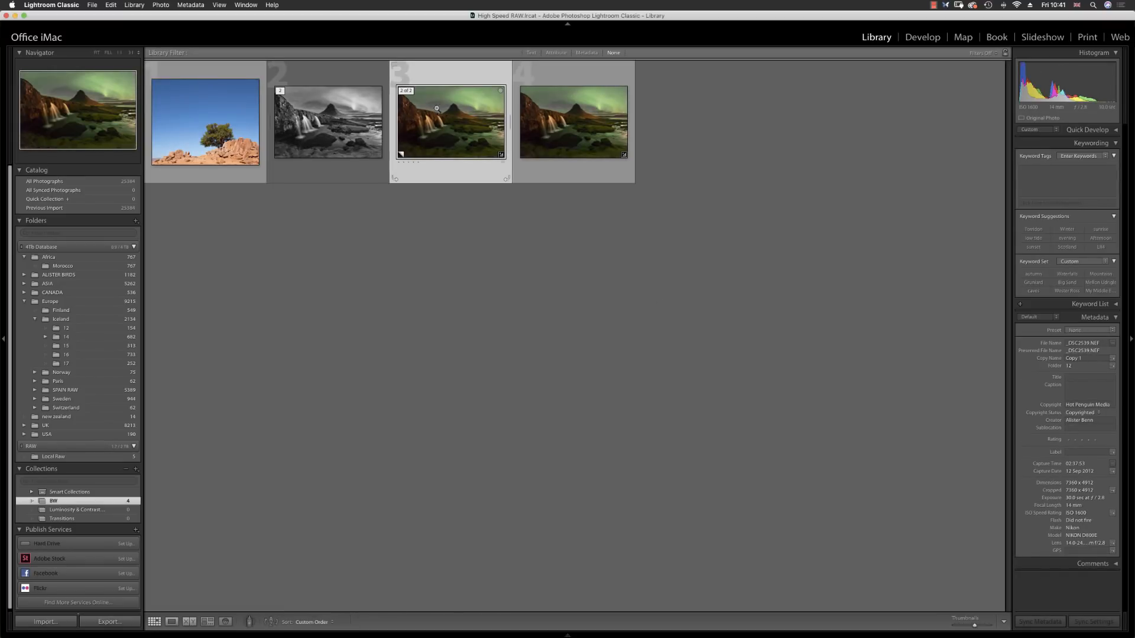
pyautogui.doubleClick(436, 110)
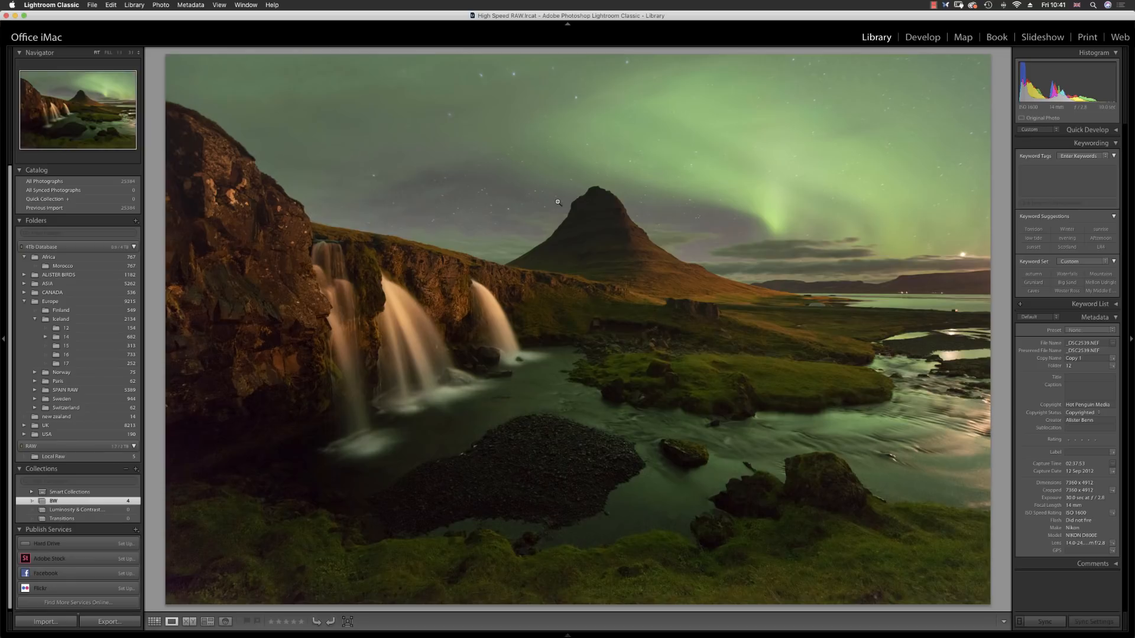
pyautogui.press('d')
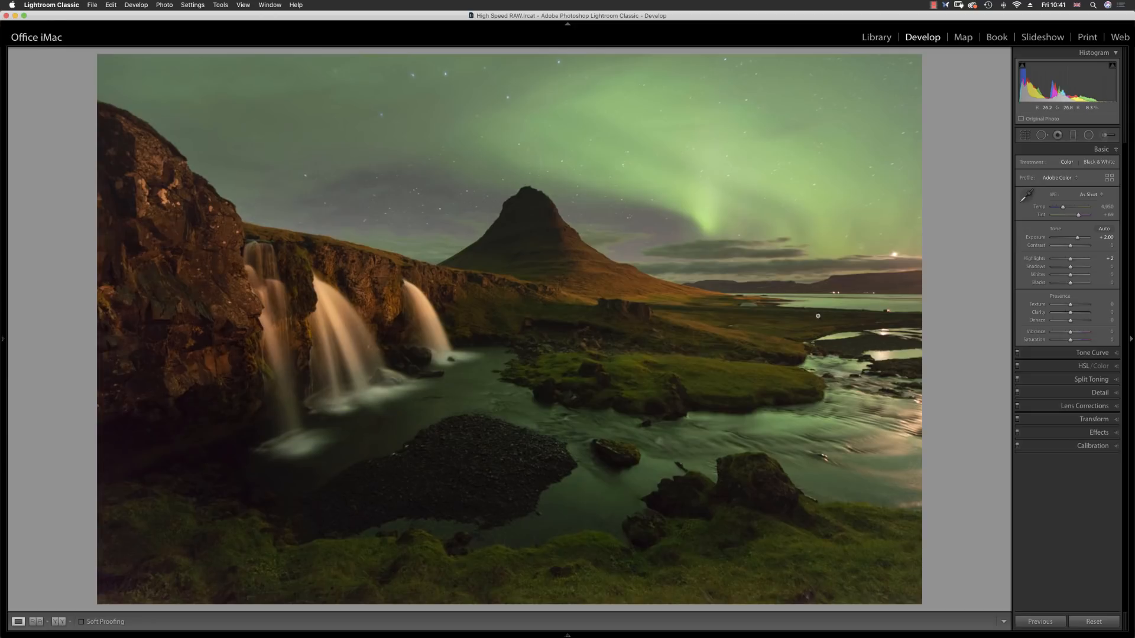
# Cool the virtual copy's white balance temperature to 4,262 and raise its whites to +41
pyautogui.moveTo(1063, 208); pyautogui.dragTo(1061, 208)
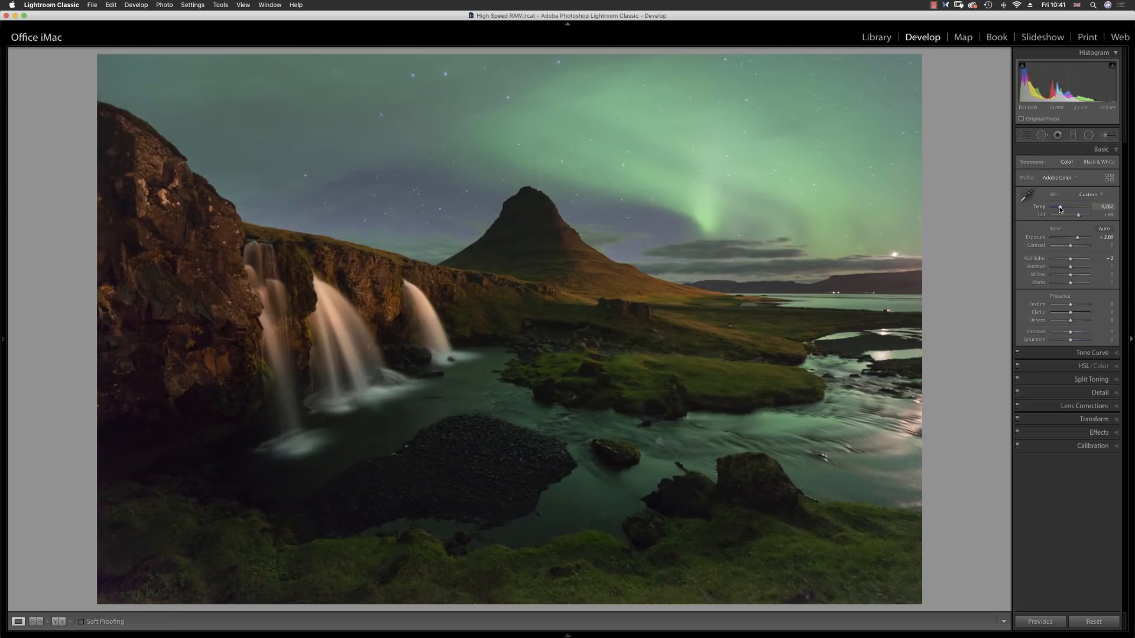
pyautogui.moveTo(1072, 278); pyautogui.dragTo(1079, 277)
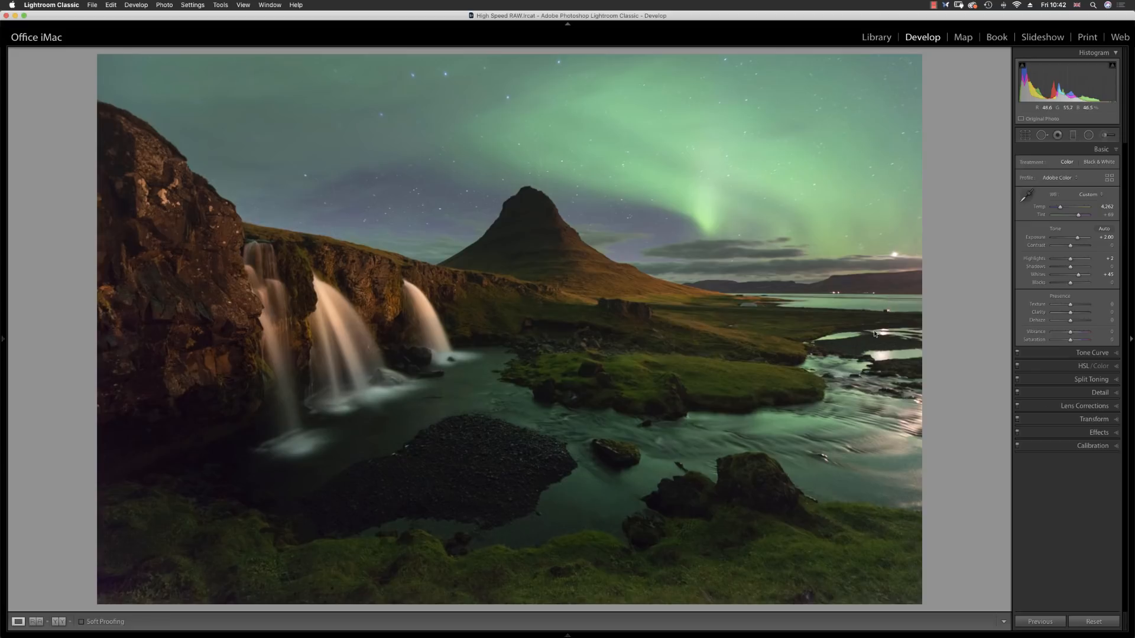
pyautogui.click(1099, 447)
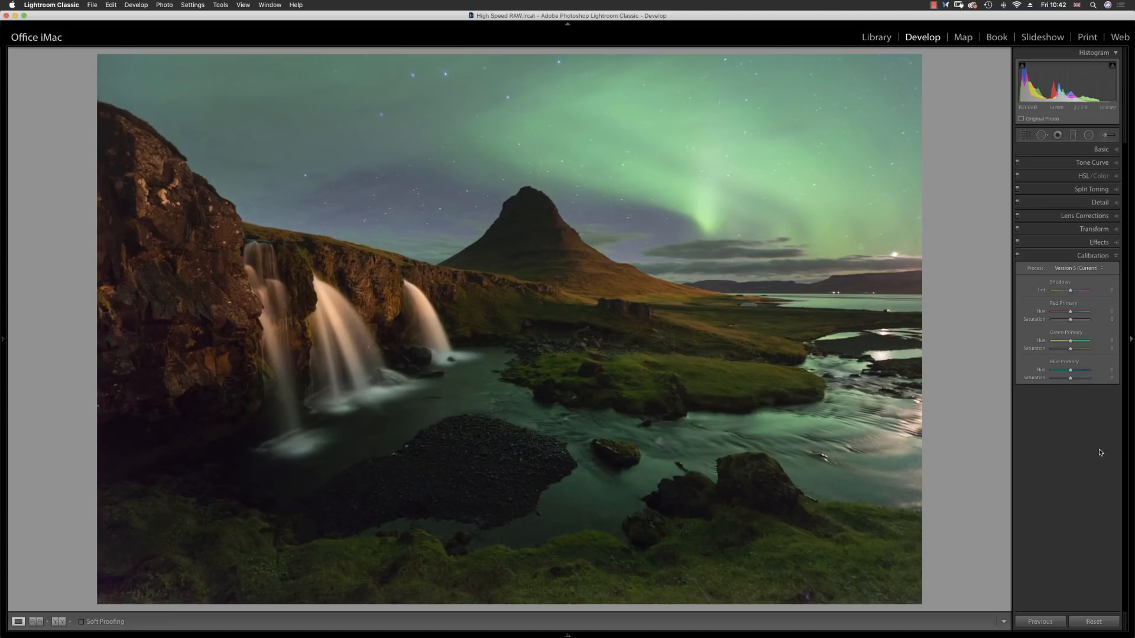
pyautogui.click(1101, 149)
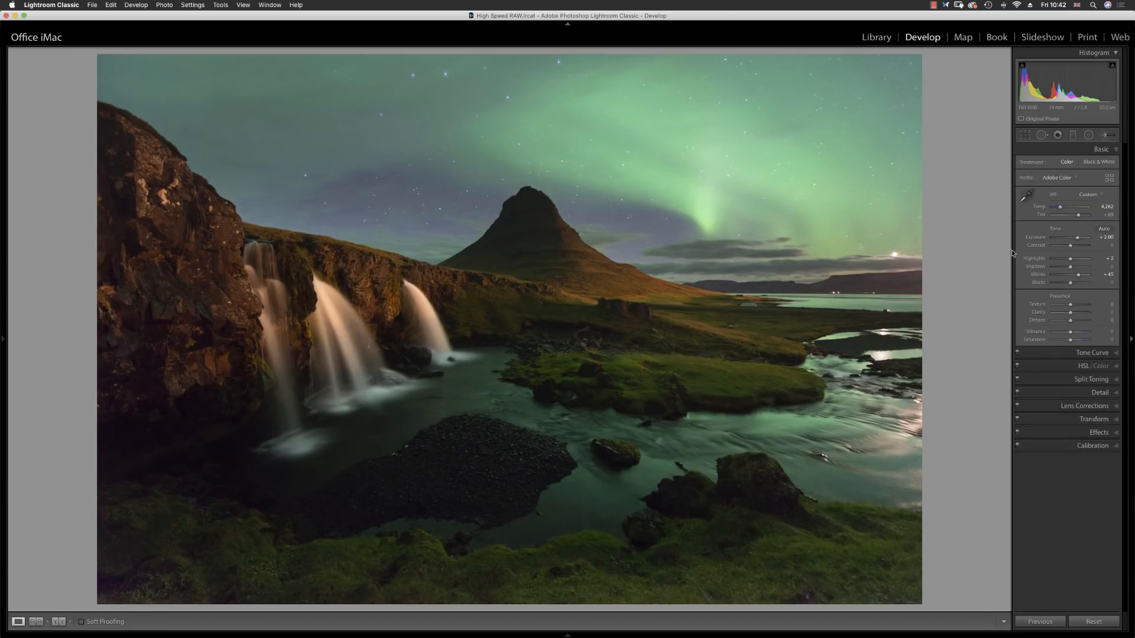
# Add a graduated filter over the grassy foreground and set its whites to 64 and clarity to 17
pyautogui.click(1074, 135)
pyautogui.moveTo(525, 436)
pyautogui.mouseDown()
pyautogui.moveTo(530, 372)
pyautogui.moveTo(519, 439)
pyautogui.mouseUp()
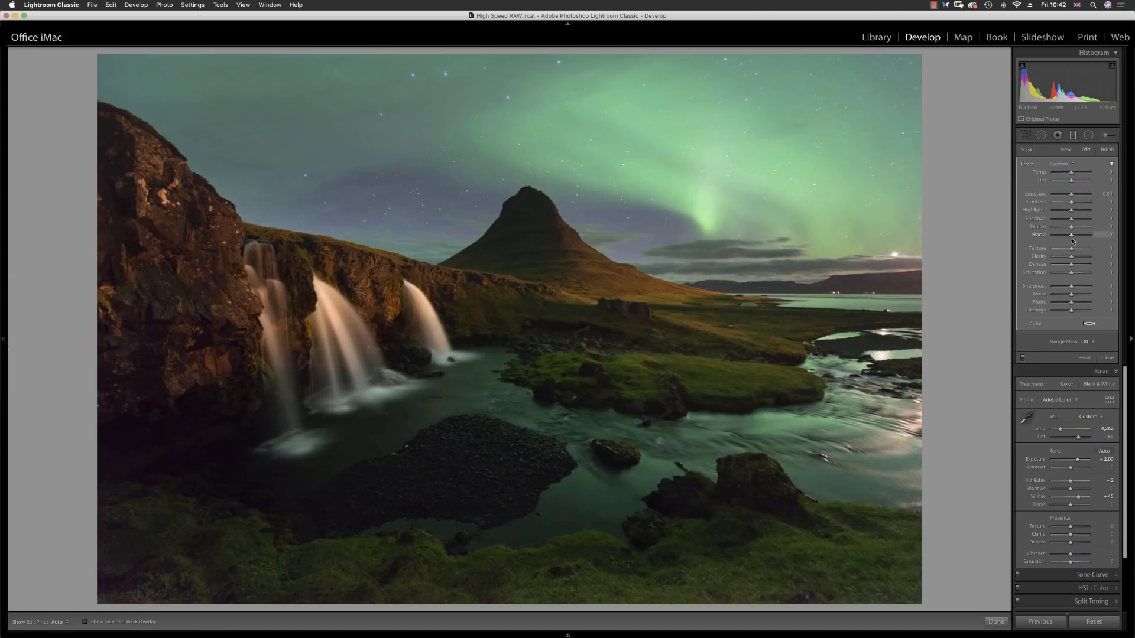
pyautogui.moveTo(1071, 227); pyautogui.dragTo(1075, 258)
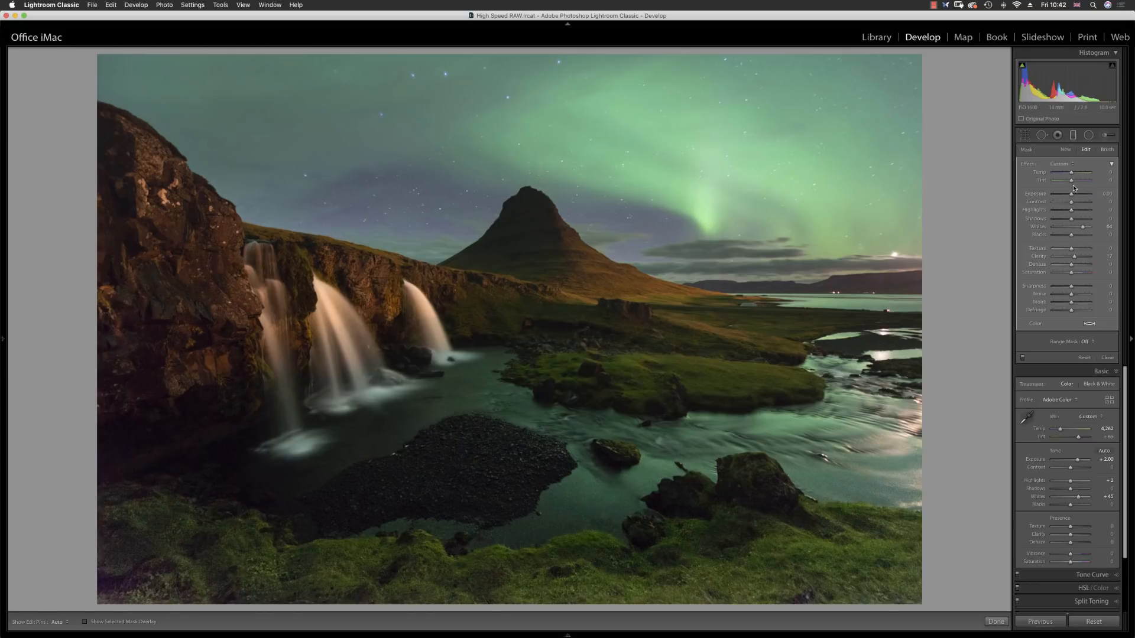
pyautogui.moveTo(1071, 175); pyautogui.dragTo(1074, 175)
pyautogui.click(1073, 137)
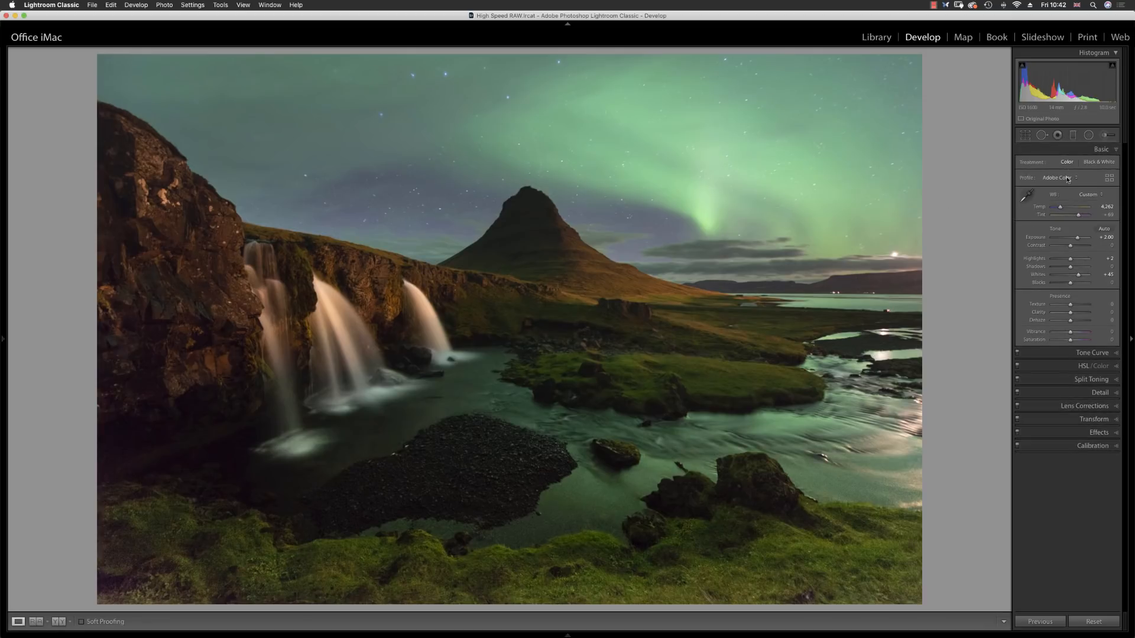
# Set the shadows of the existing graduated filter near the mountain's base to 42 and raise its blacks
pyautogui.click(1073, 136)
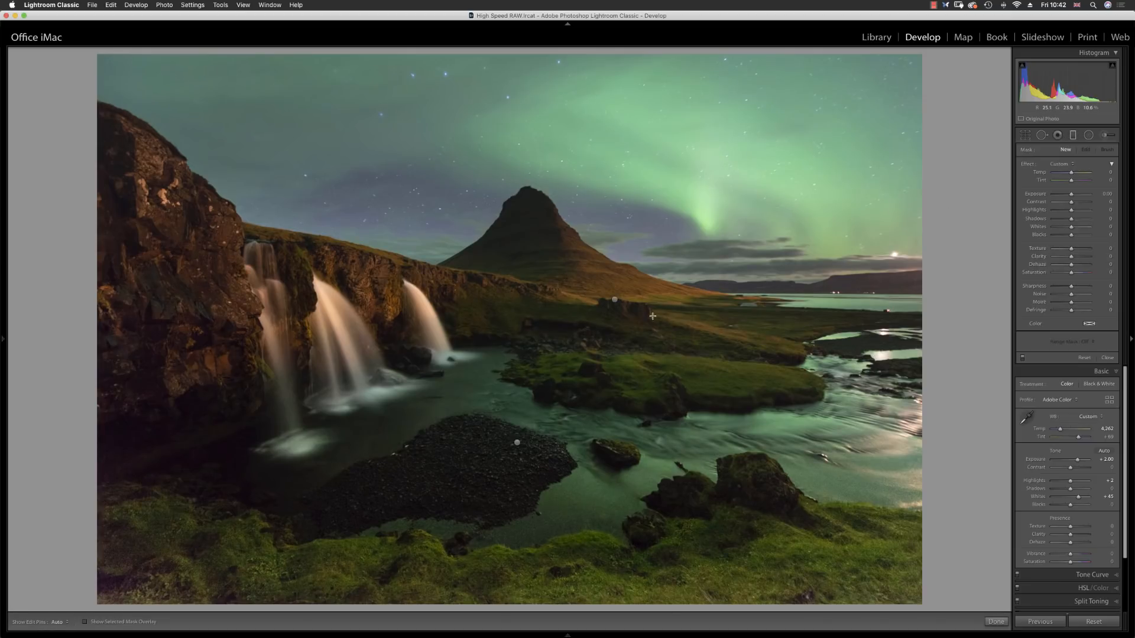
pyautogui.click(615, 301)
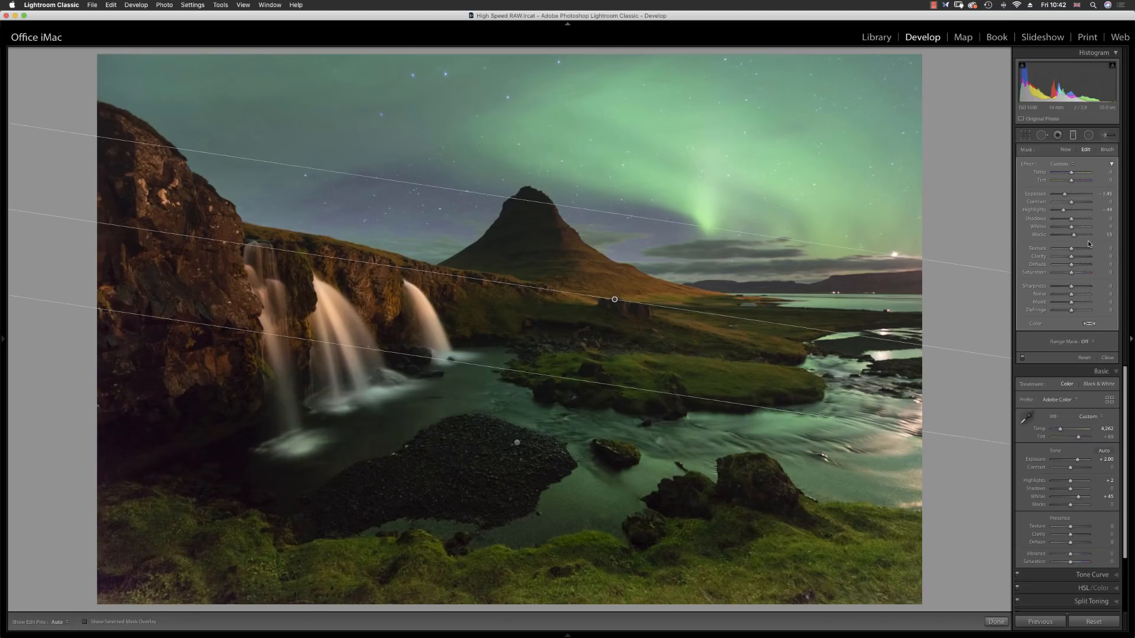
pyautogui.moveTo(1073, 236); pyautogui.dragTo(1080, 222)
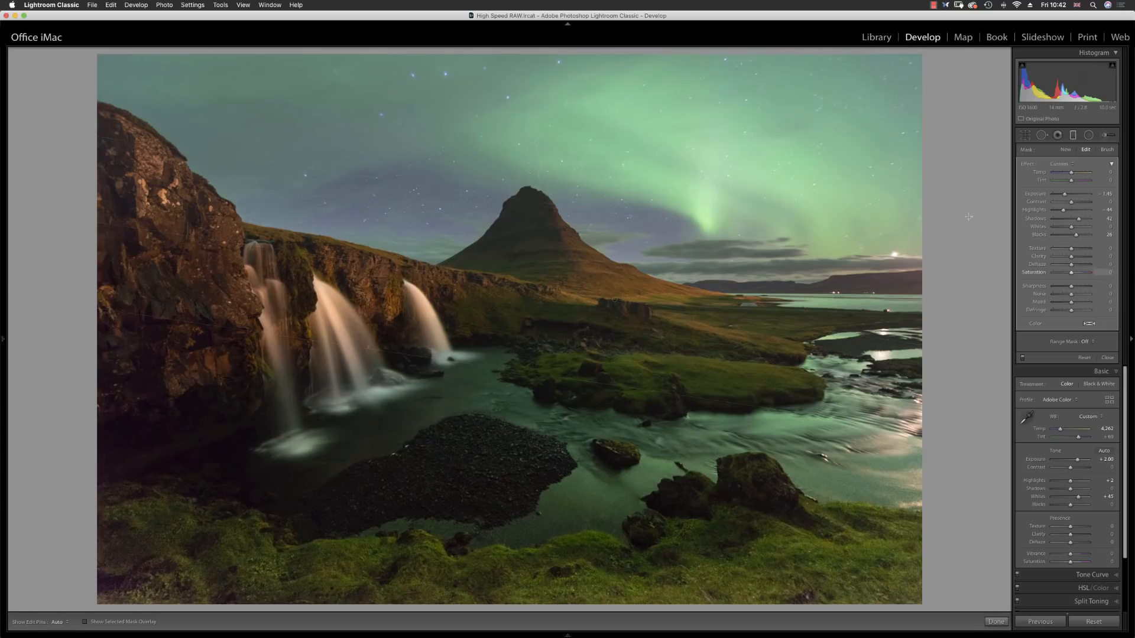
pyautogui.click(1072, 136)
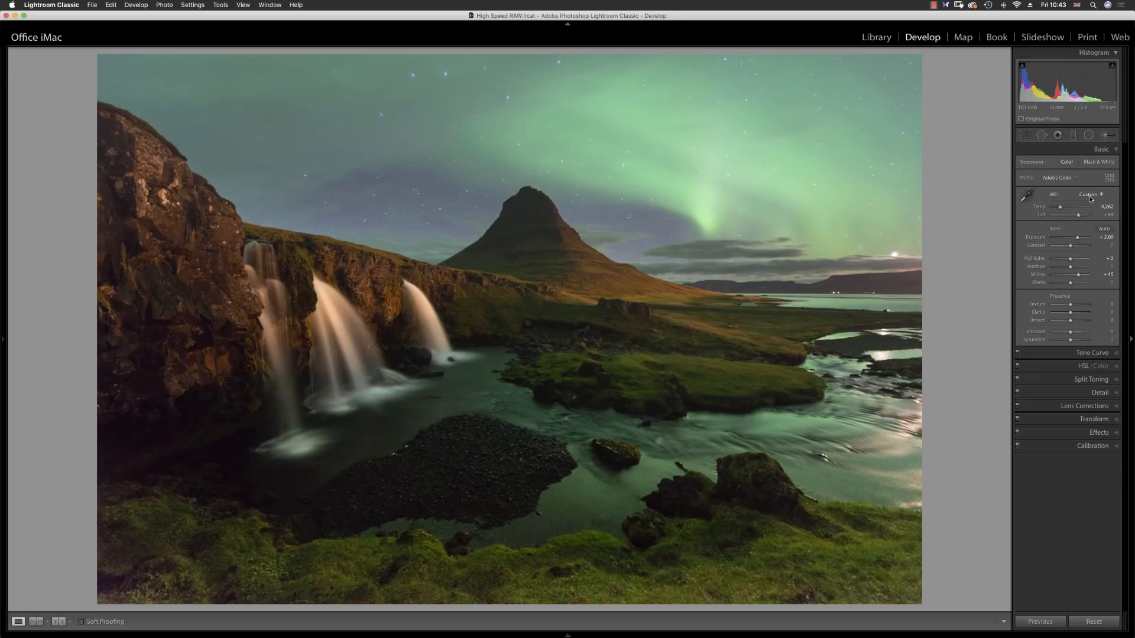
# Browse the black-and-white profiles and apply B&W Yellow Filter with an amount of 132
pyautogui.click(1109, 179)
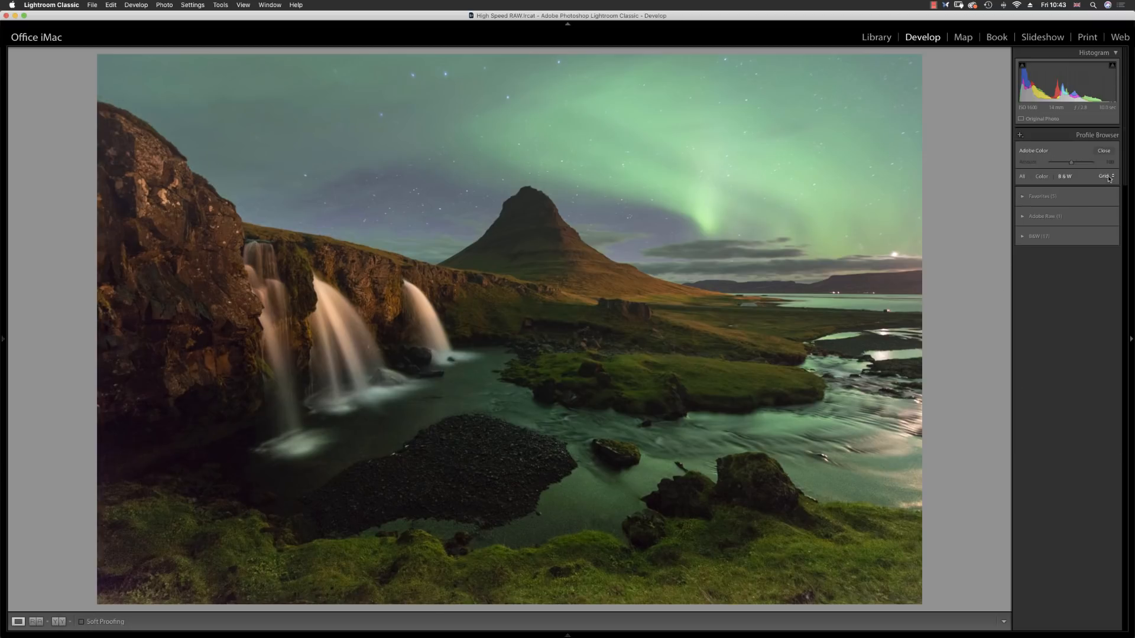
pyautogui.click(1034, 196)
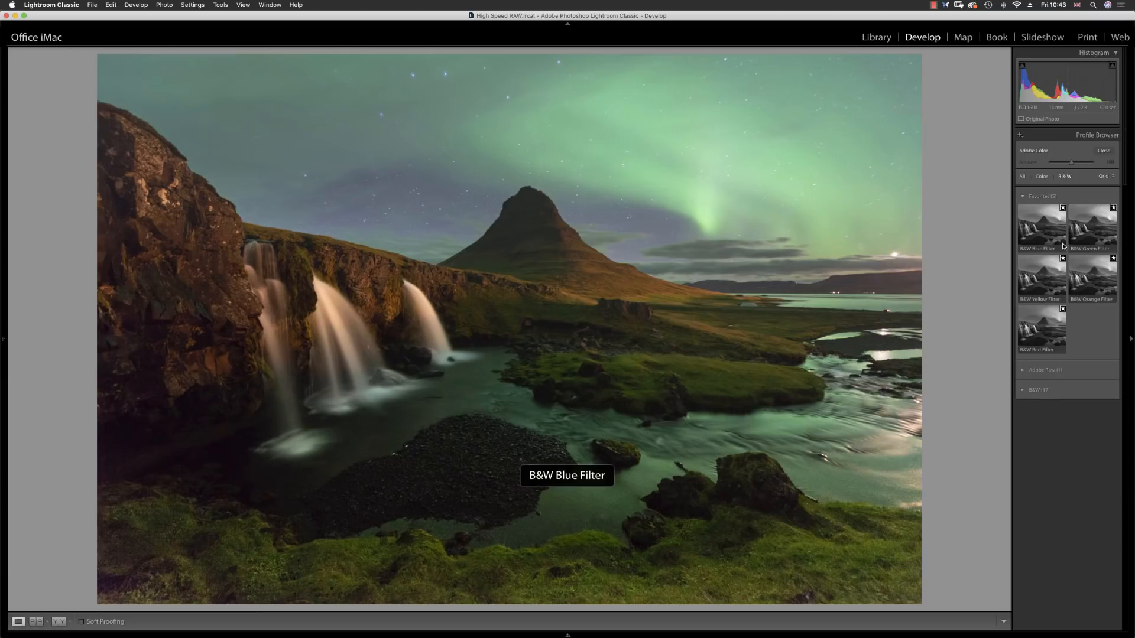
pyautogui.click(1104, 151)
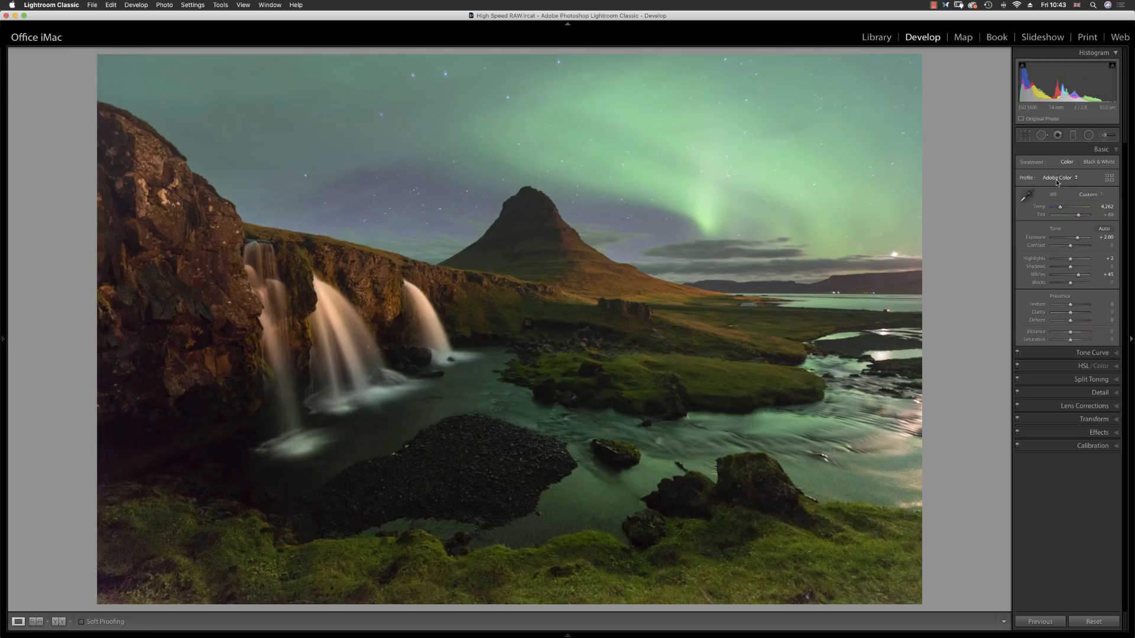
pyautogui.click(1109, 179)
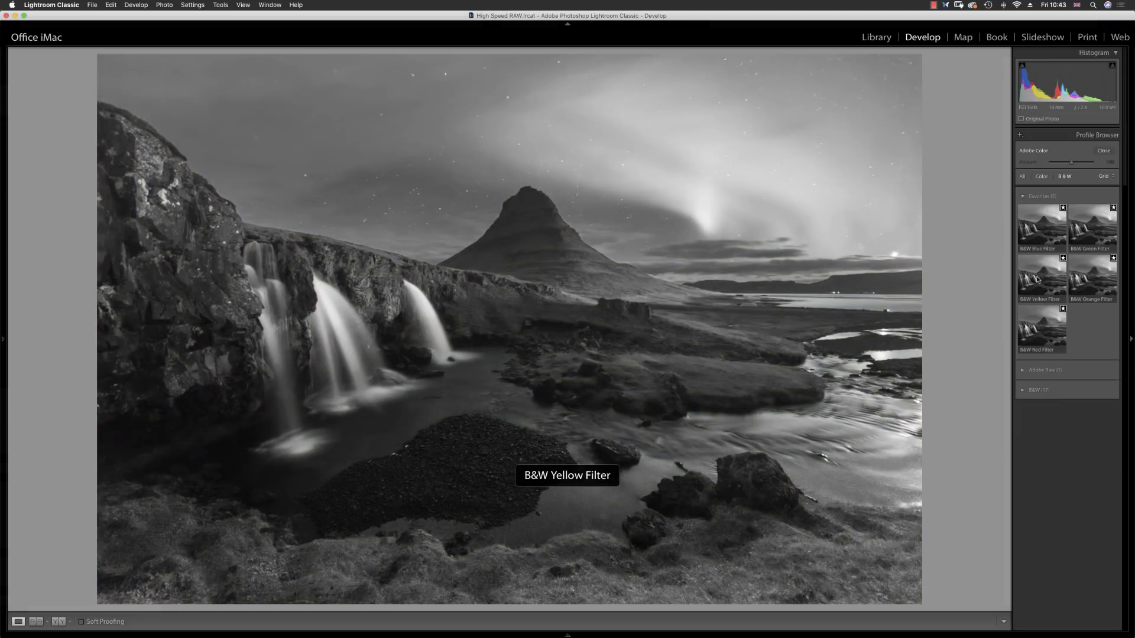
pyautogui.click(1038, 279)
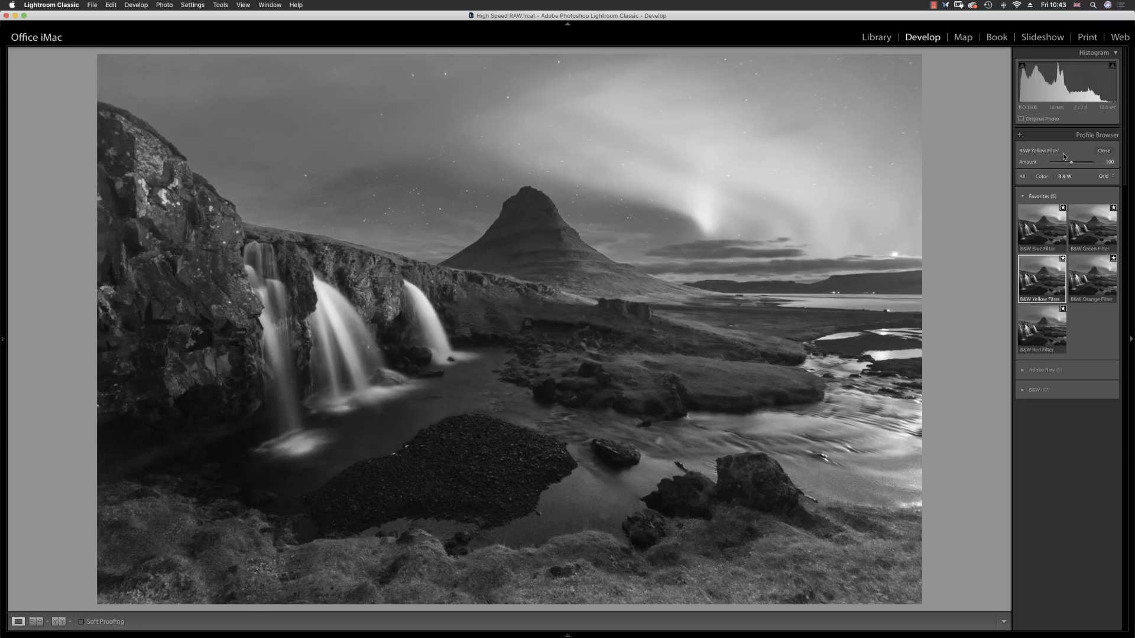
pyautogui.moveTo(1072, 164); pyautogui.dragTo(1078, 165)
pyautogui.click(1103, 150)
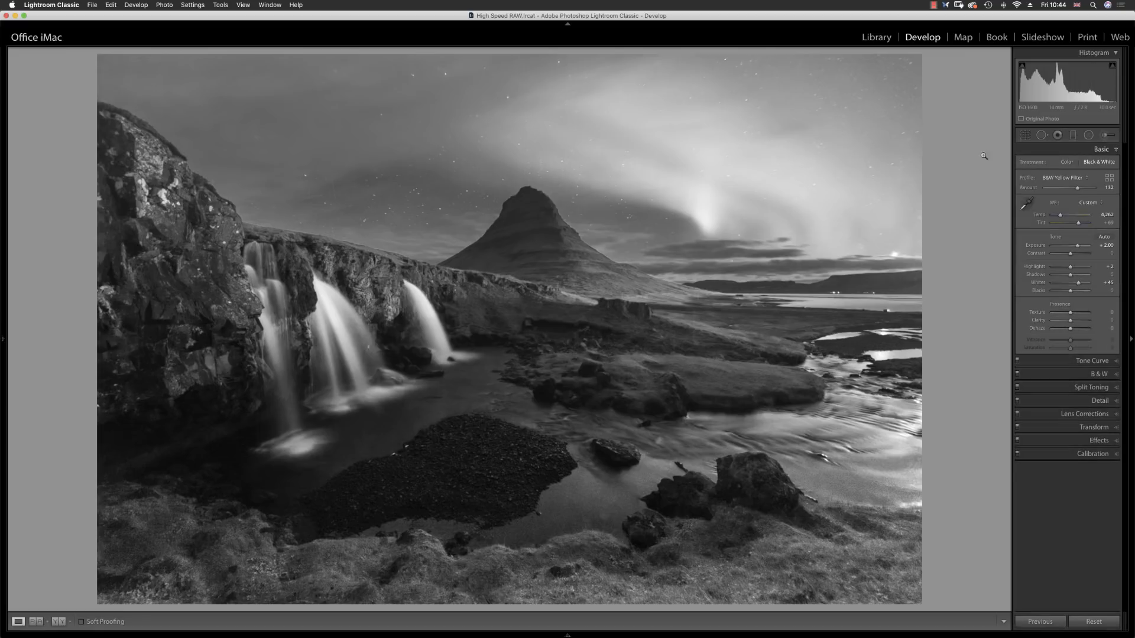
# Inspect the mountain's detail at close range and lower the overall exposure to +1.35
pyautogui.click(601, 238)
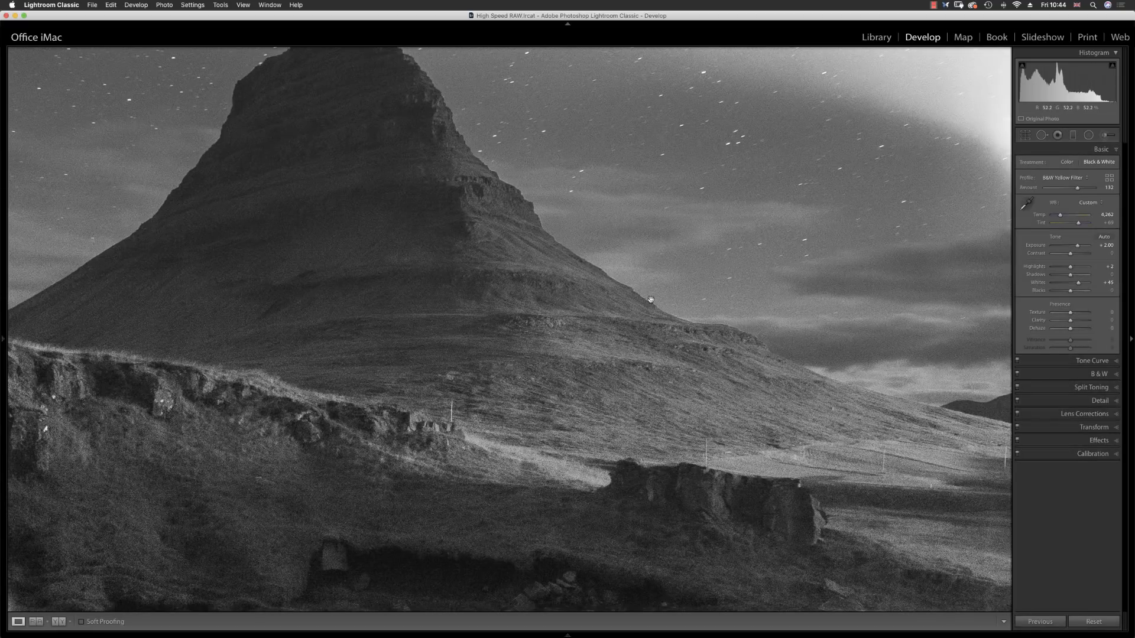
pyautogui.click(583, 253)
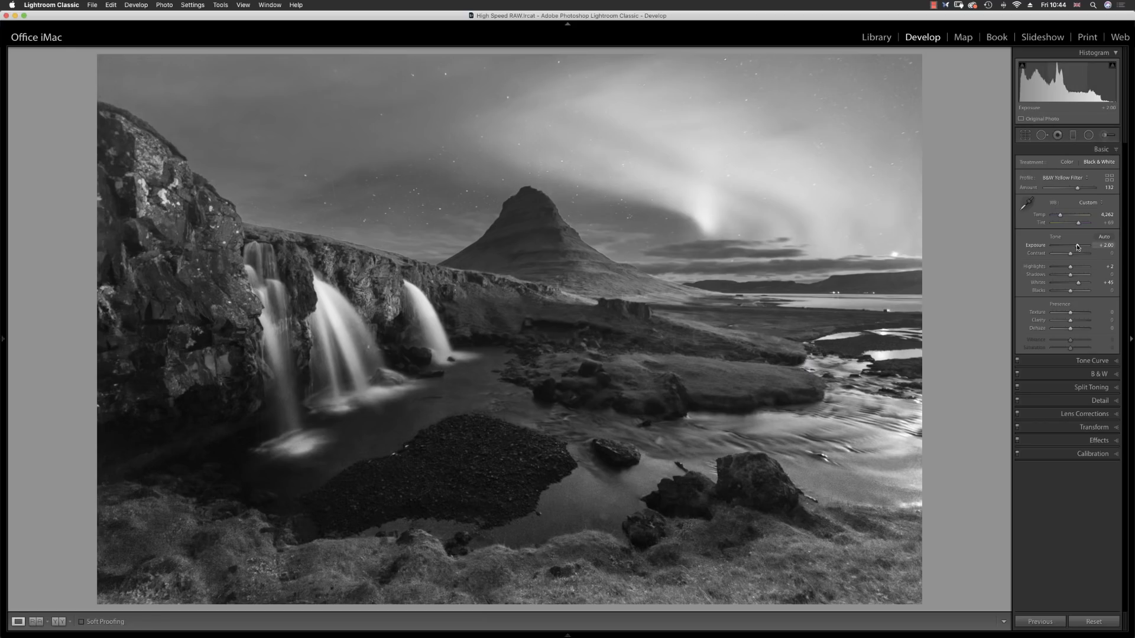
pyautogui.moveTo(1077, 248); pyautogui.dragTo(1076, 249)
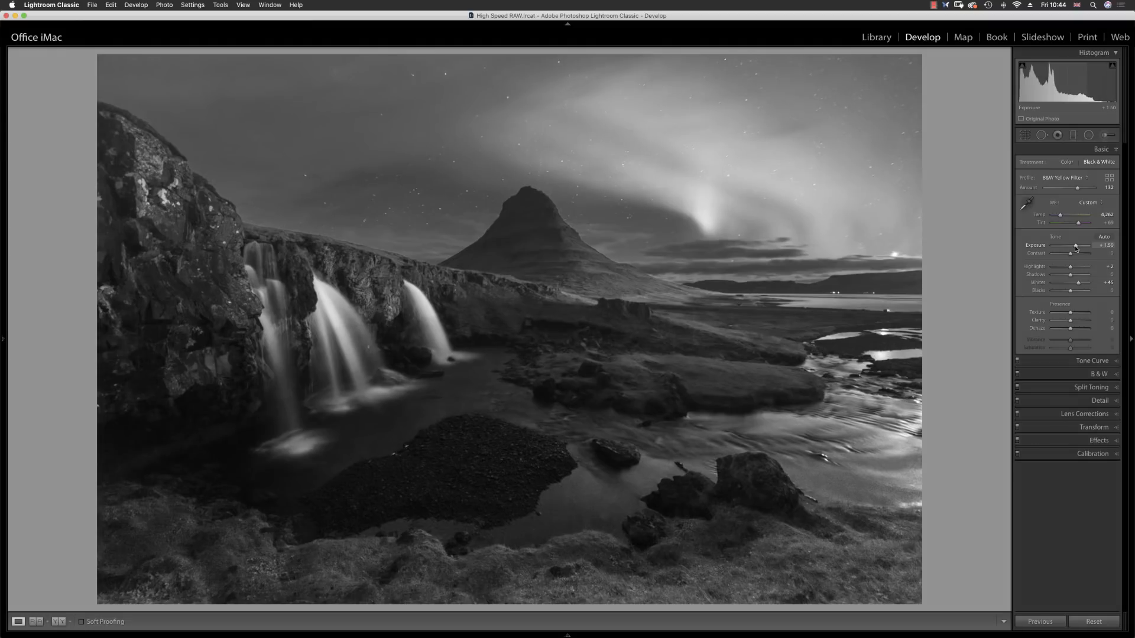
pyautogui.moveTo(1076, 248); pyautogui.dragTo(1075, 248)
# Add a graduated filter across the mountain's base with contrast 16, shadows 50, whites 21 and clarity -14
pyautogui.click(1073, 136)
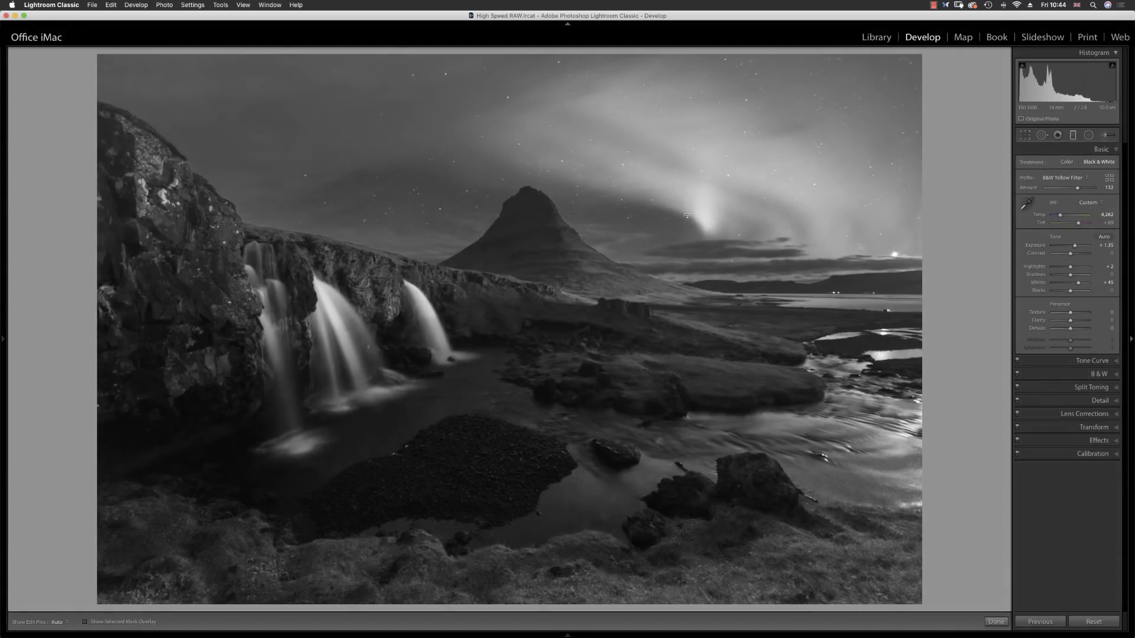
pyautogui.moveTo(554, 247); pyautogui.dragTo(548, 335)
pyautogui.moveTo(554, 291); pyautogui.dragTo(554, 281)
pyautogui.moveTo(1097, 259); pyautogui.dragTo(1077, 229)
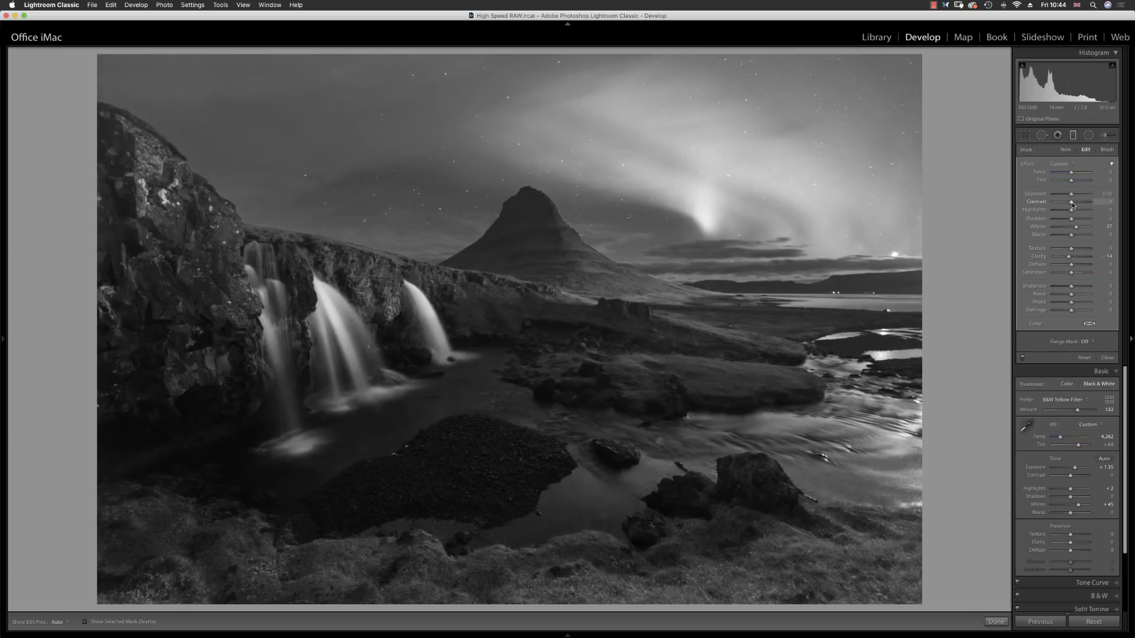
pyautogui.moveTo(1072, 206); pyautogui.dragTo(1075, 205)
pyautogui.moveTo(1070, 217); pyautogui.dragTo(1080, 221)
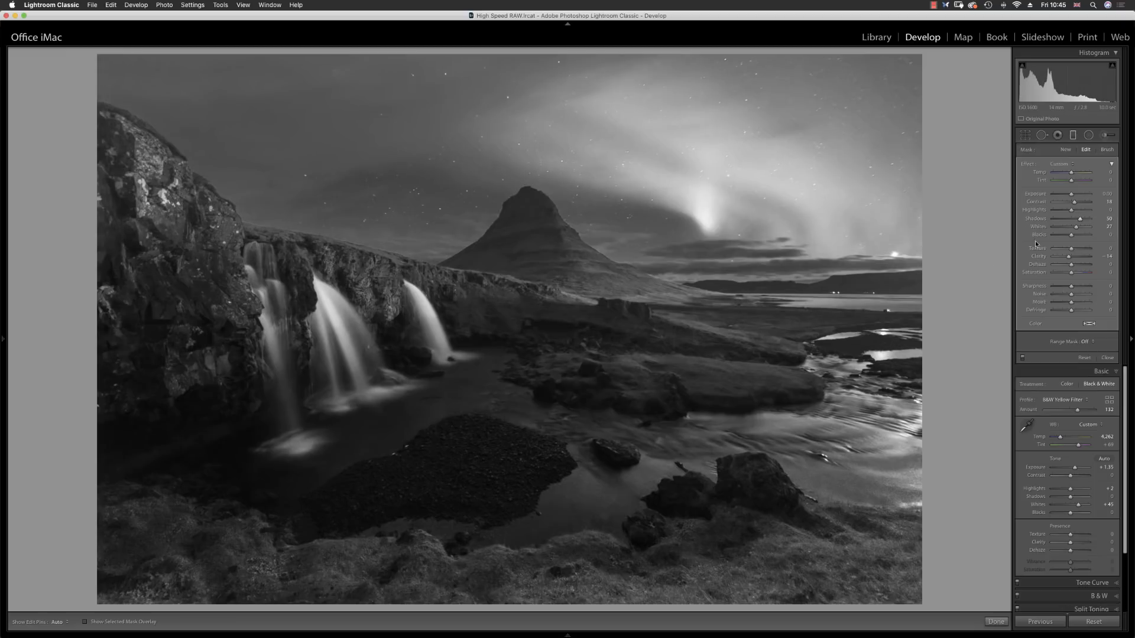
# Add another graduated filter rising from the foreground grass with shadows at 38 and clarity at 13
pyautogui.click(1066, 151)
pyautogui.moveTo(534, 515); pyautogui.dragTo(541, 343)
pyautogui.moveTo(1072, 221); pyautogui.dragTo(1079, 224)
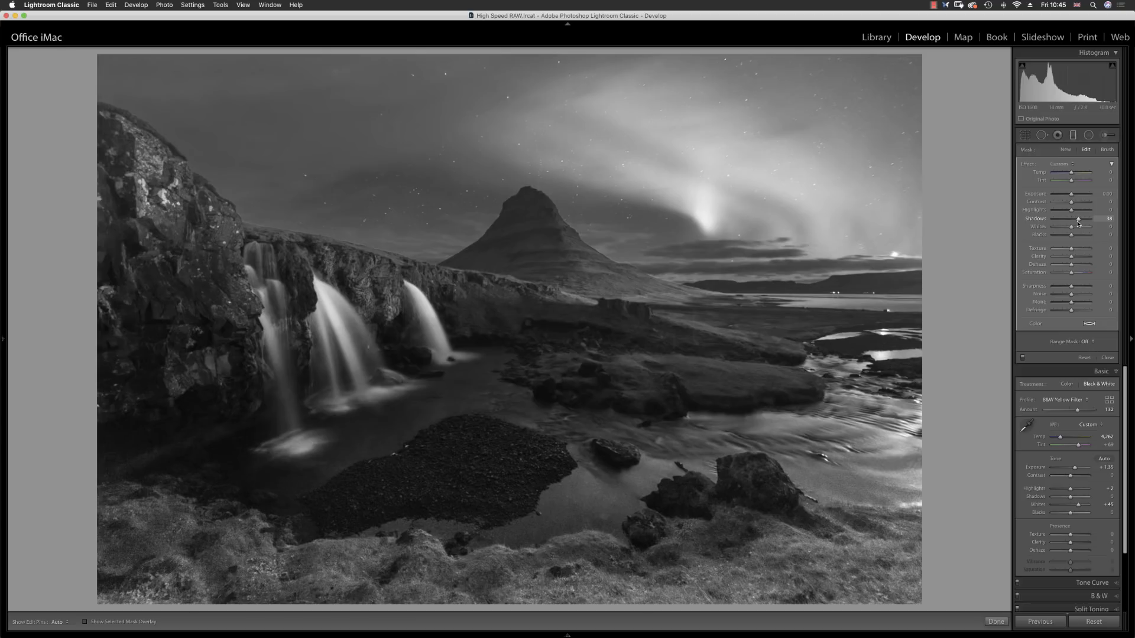
pyautogui.moveTo(1072, 257); pyautogui.dragTo(1075, 259)
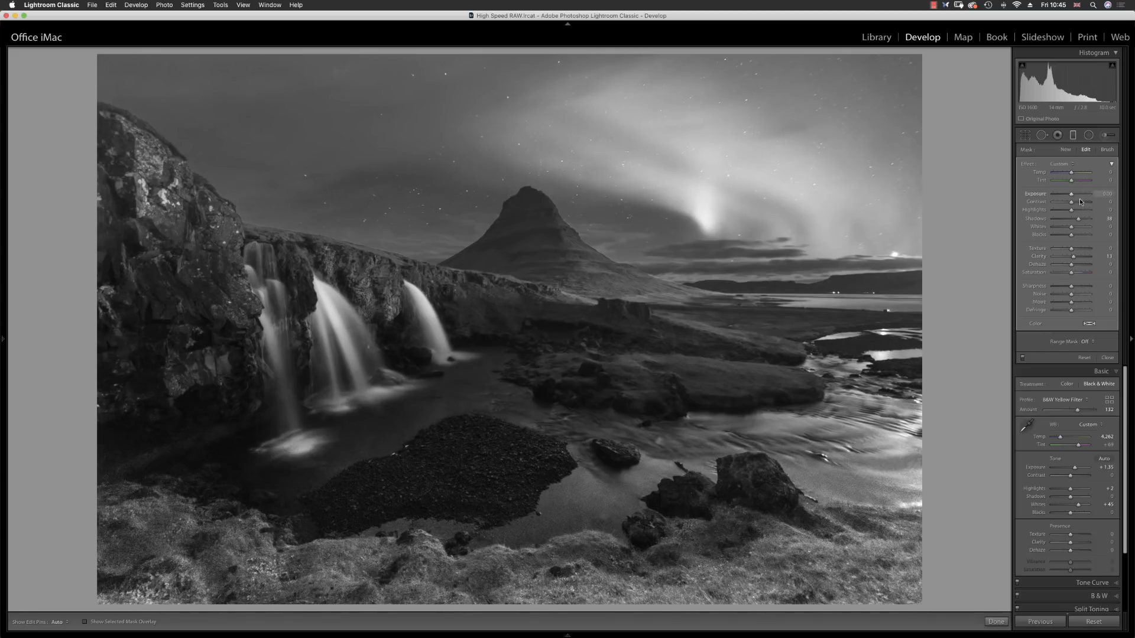
# Prepare a new adjustment brush with Auto Mask enabled and its size reduced to 7.0
pyautogui.click(1106, 137)
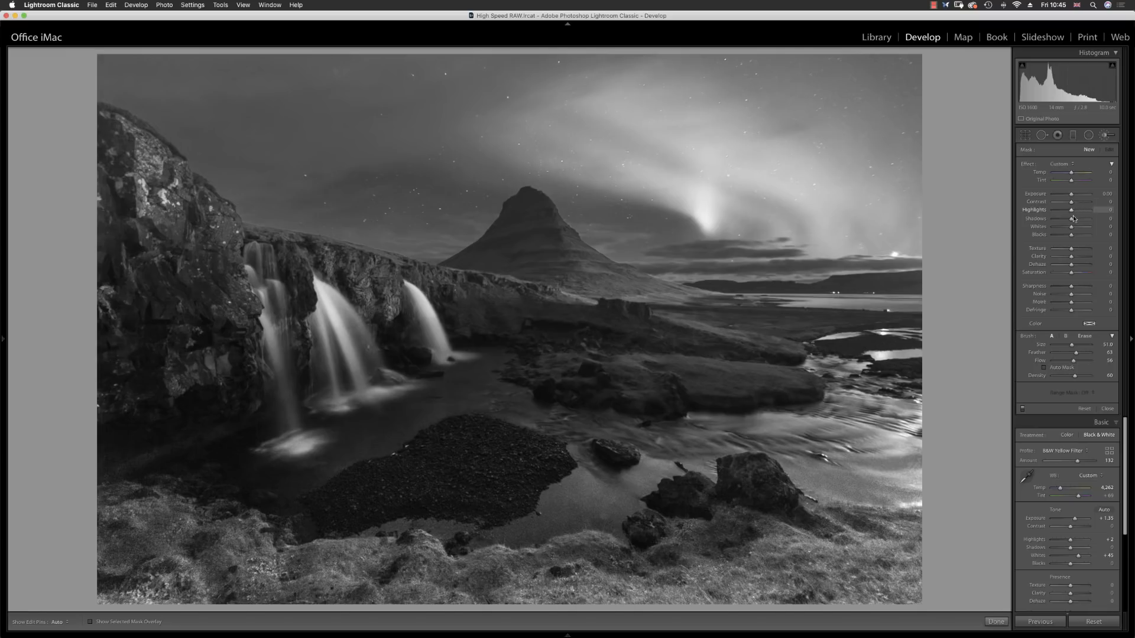
pyautogui.click(1045, 368)
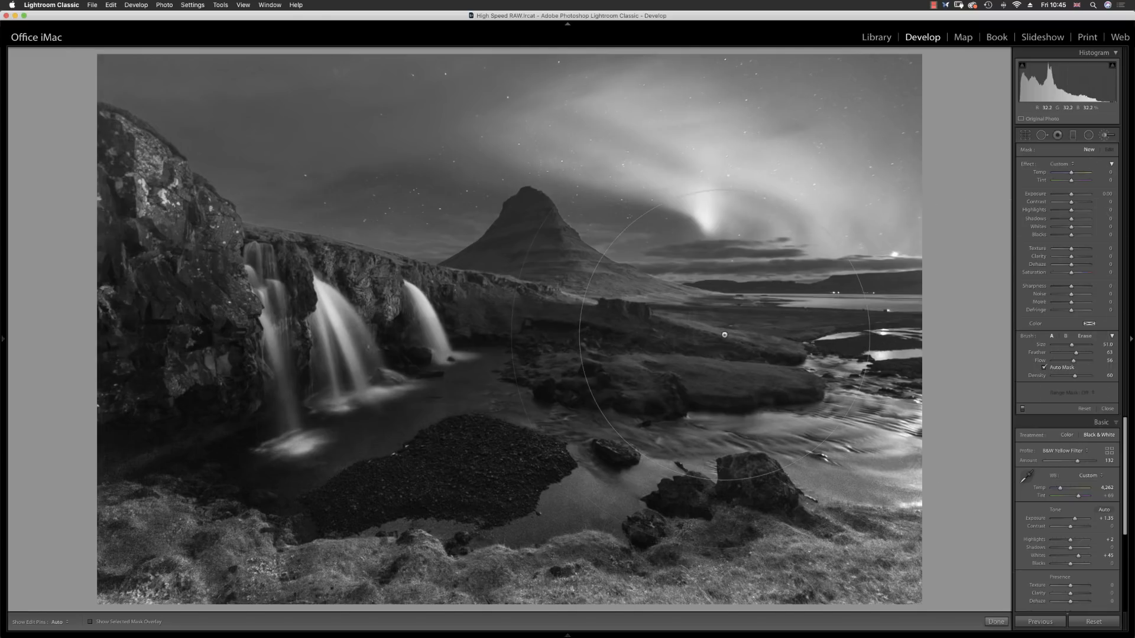
pyautogui.scroll(-2, 591, 267)
pyautogui.scroll(-6, 566, 258)
pyautogui.scroll(-12, 554, 227)
pyautogui.scroll(-5, 573, 250)
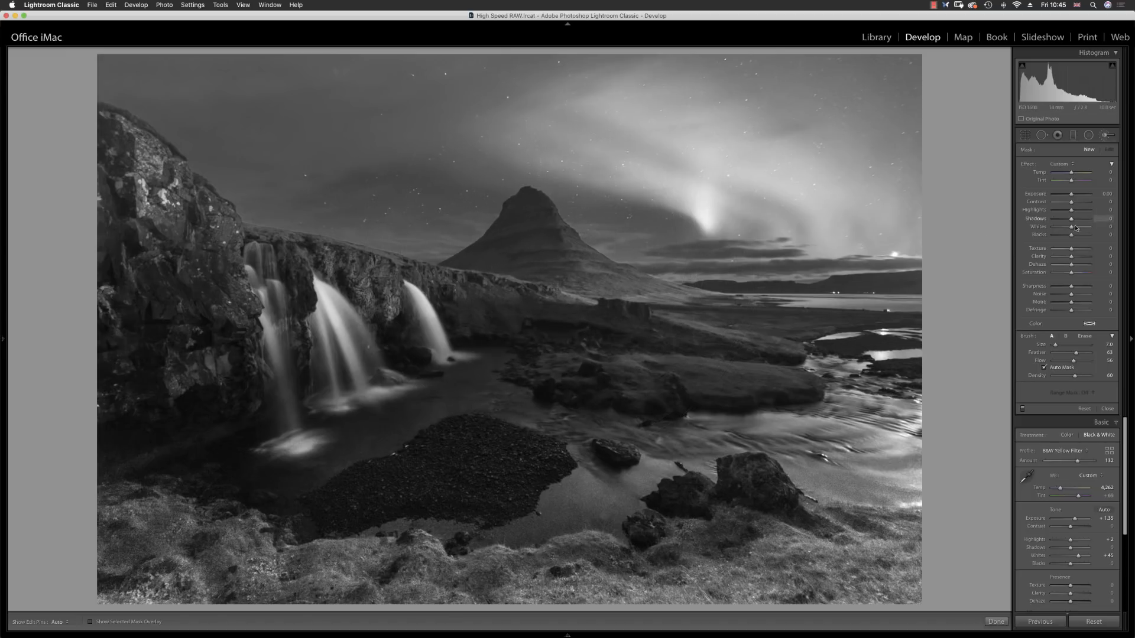
# Brush the mountain's right slope with exposure 0.46 and whites 58, and strengthen both settings on that painted mask
pyautogui.moveTo(1071, 229); pyautogui.dragTo(1083, 228)
pyautogui.moveTo(1073, 196); pyautogui.dragTo(1075, 195)
pyautogui.press('h')
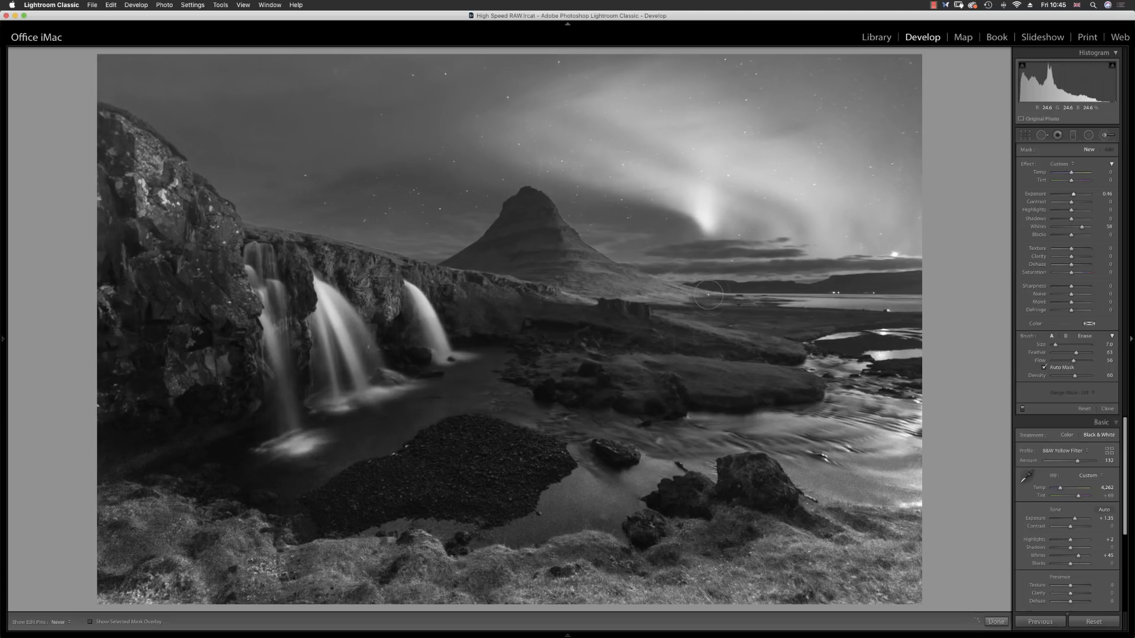
pyautogui.moveTo(570, 258); pyautogui.dragTo(540, 213)
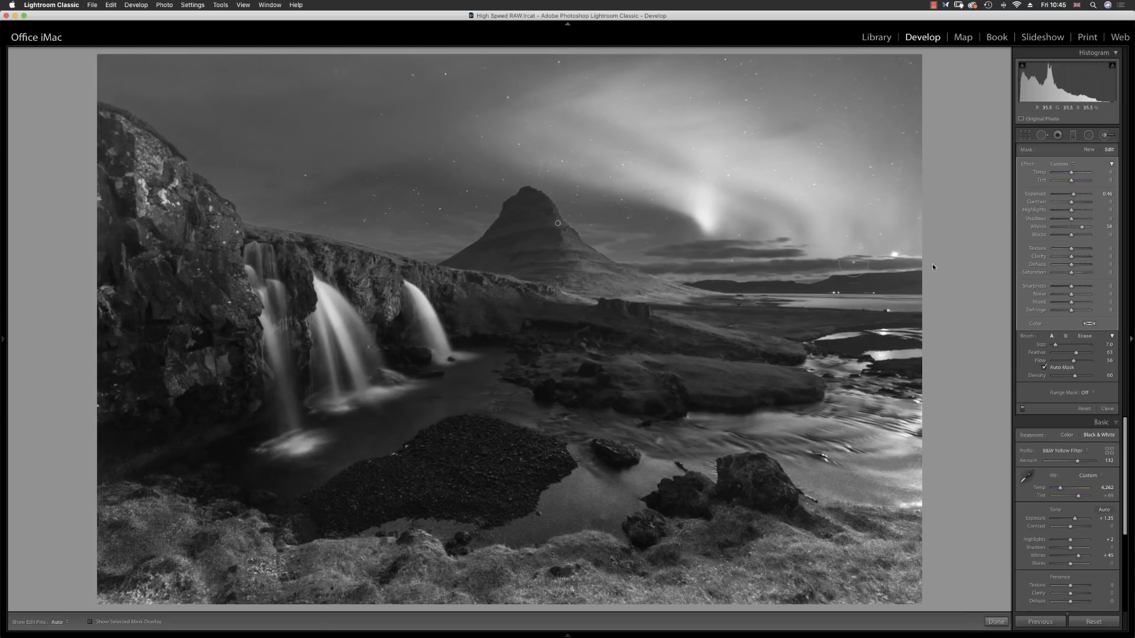
pyautogui.moveTo(1082, 229); pyautogui.dragTo(1075, 197)
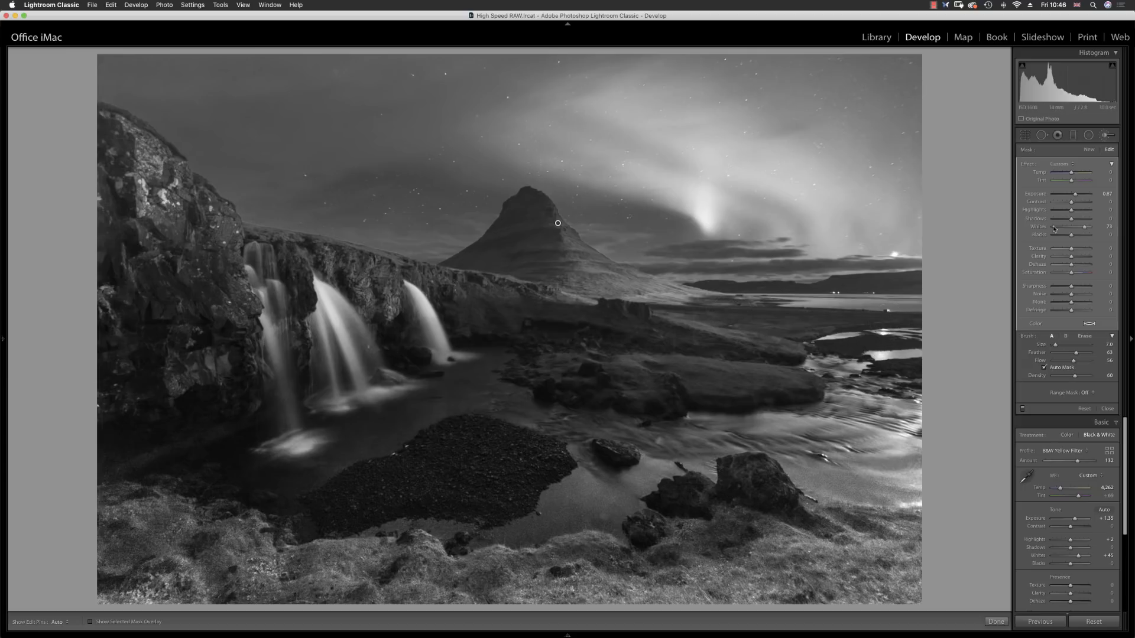
pyautogui.click(1107, 135)
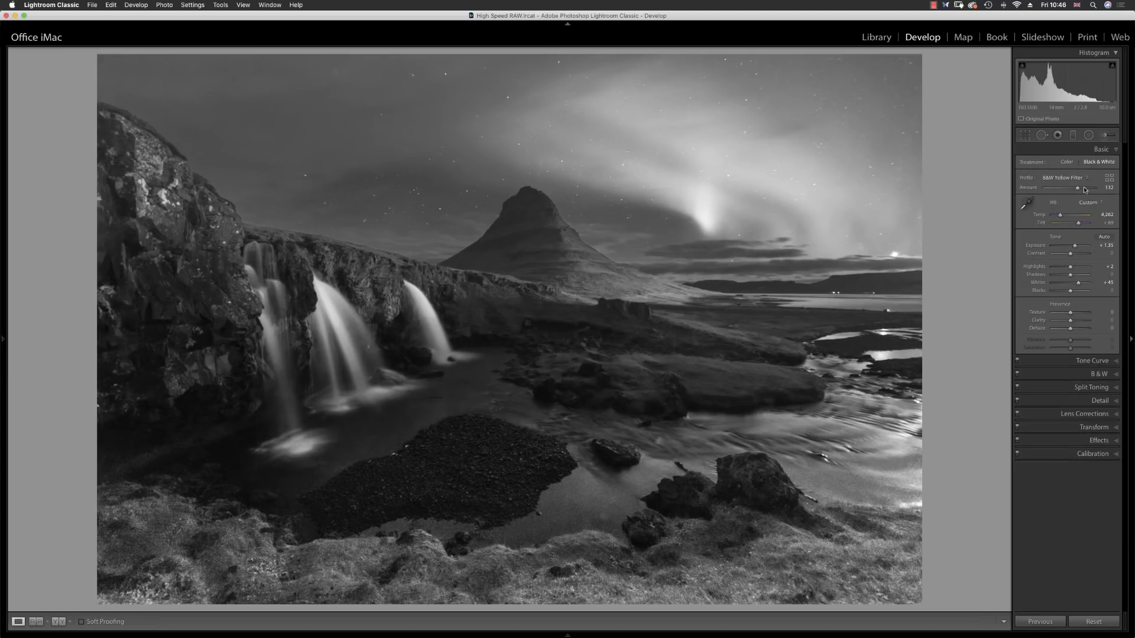
# Draw a large radial filter from the photo's centre past its corners, with exposure -1.43 and feather 100
pyautogui.click(1088, 136)
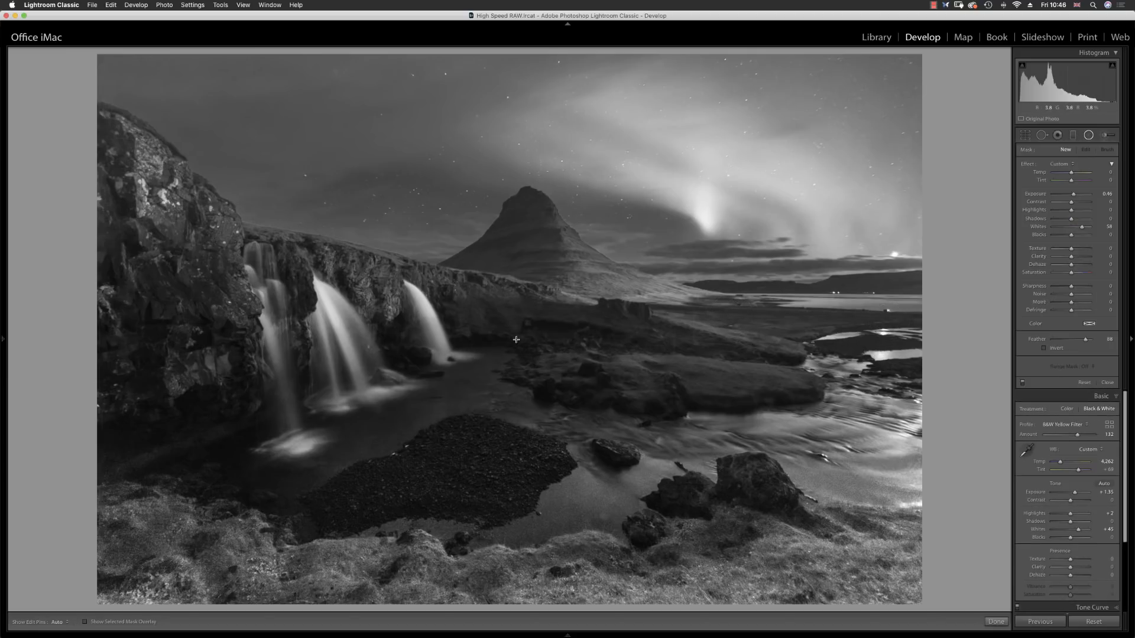
pyautogui.moveTo(511, 328); pyautogui.dragTo(945, 56)
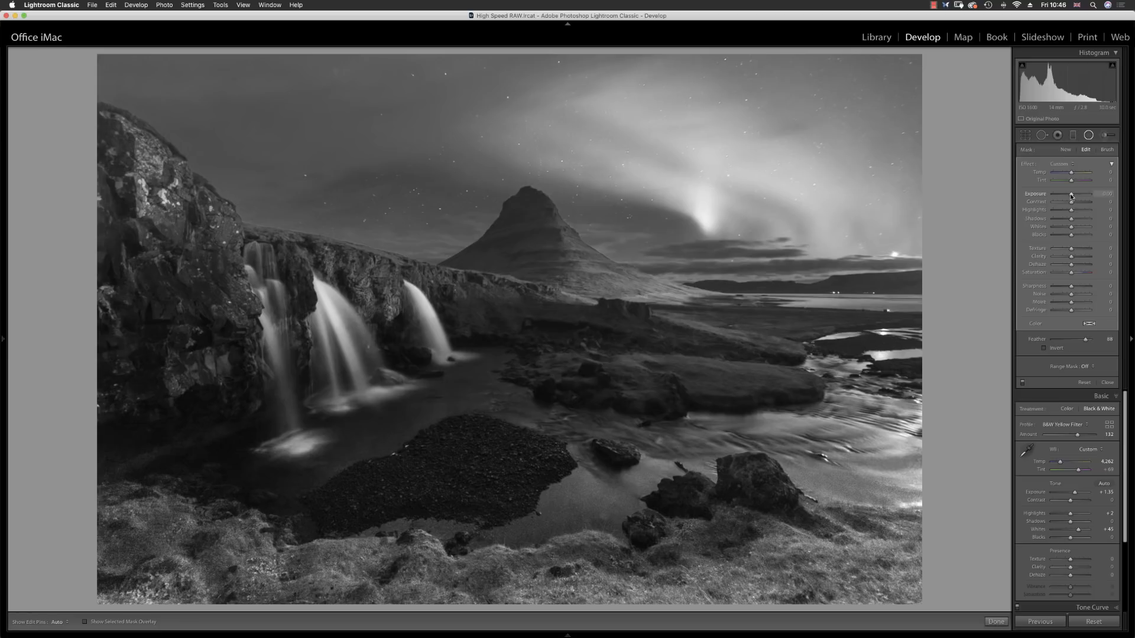
pyautogui.moveTo(1070, 194); pyautogui.dragTo(1066, 197)
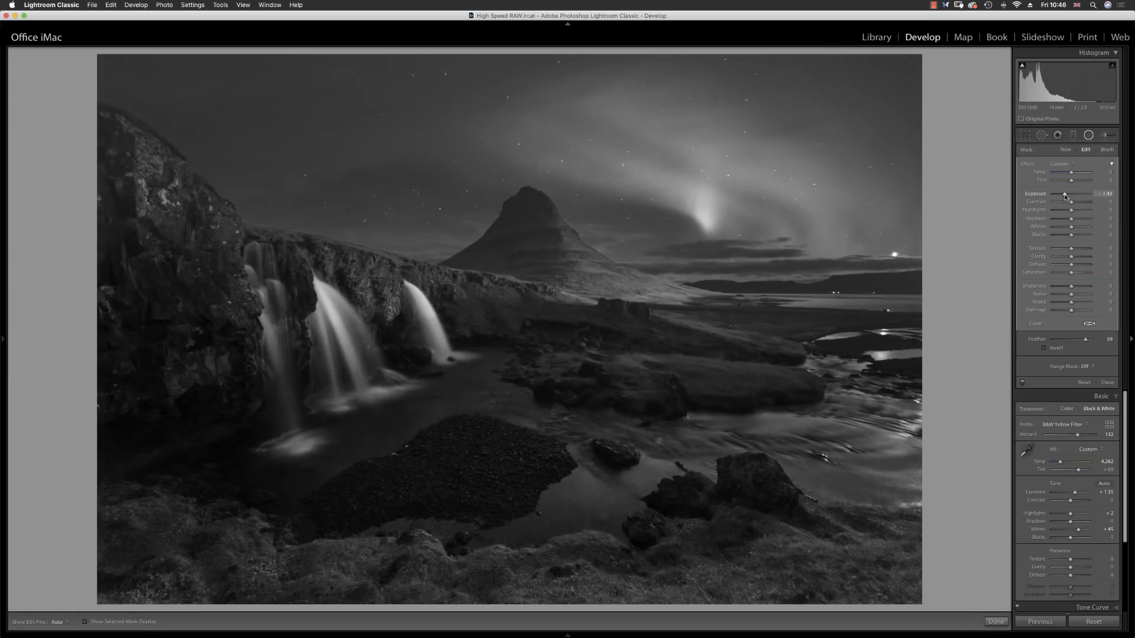
pyautogui.moveTo(1085, 339); pyautogui.dragTo(1090, 340)
# Restrict the radial filter with a Luminance range mask set to 3/69
pyautogui.click(1094, 367)
pyautogui.click(1095, 382)
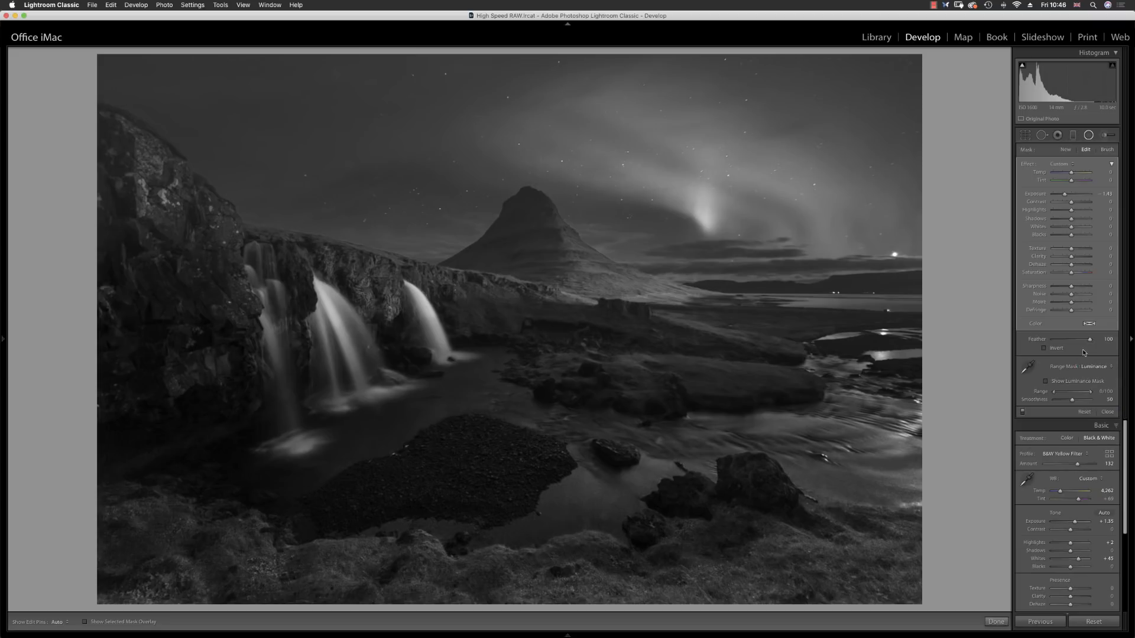
pyautogui.moveTo(1090, 392); pyautogui.dragTo(1057, 394)
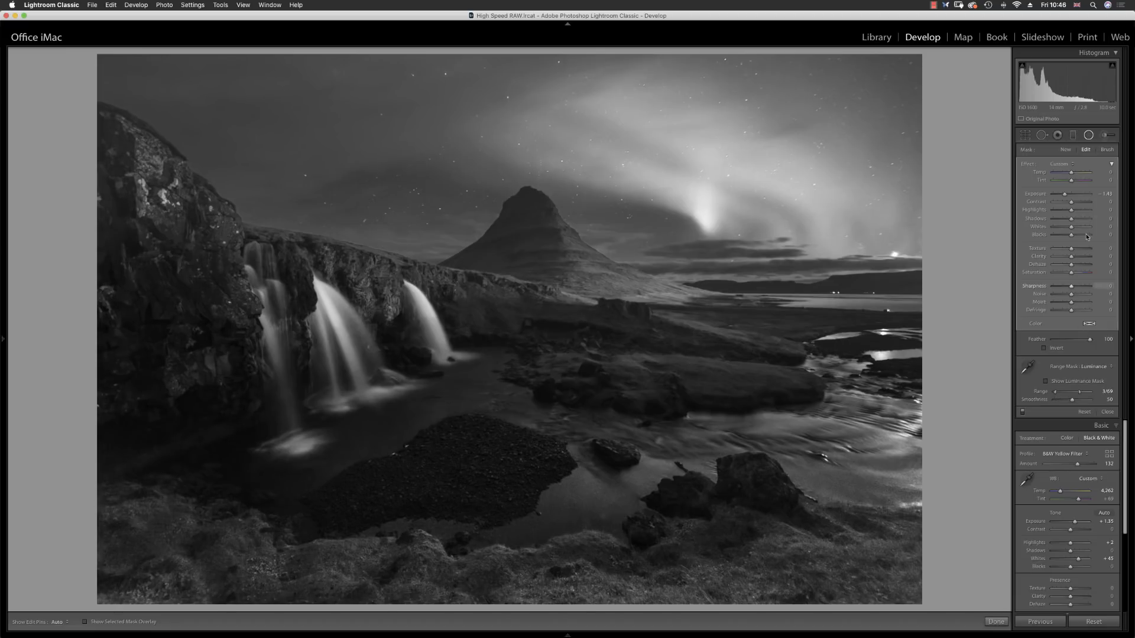
# Finish the radial filter and crop the photo to a 4 x 5 / 8 x 10 aspect ratio, nudging the frame's contents sideways
pyautogui.click(1090, 136)
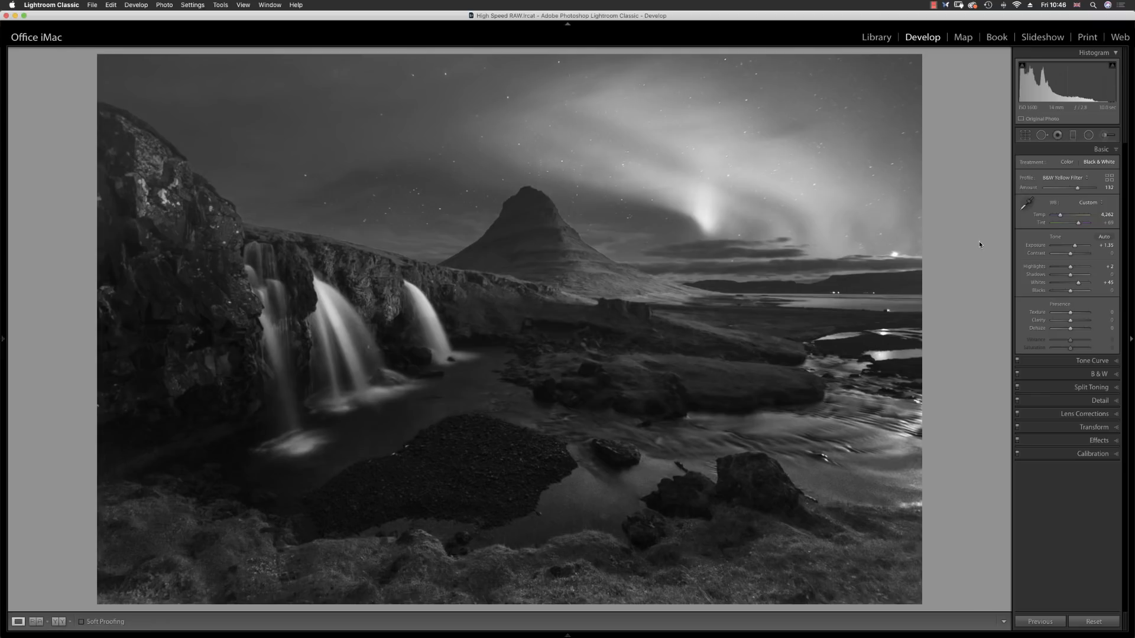
pyautogui.click(1025, 137)
pyautogui.click(1091, 165)
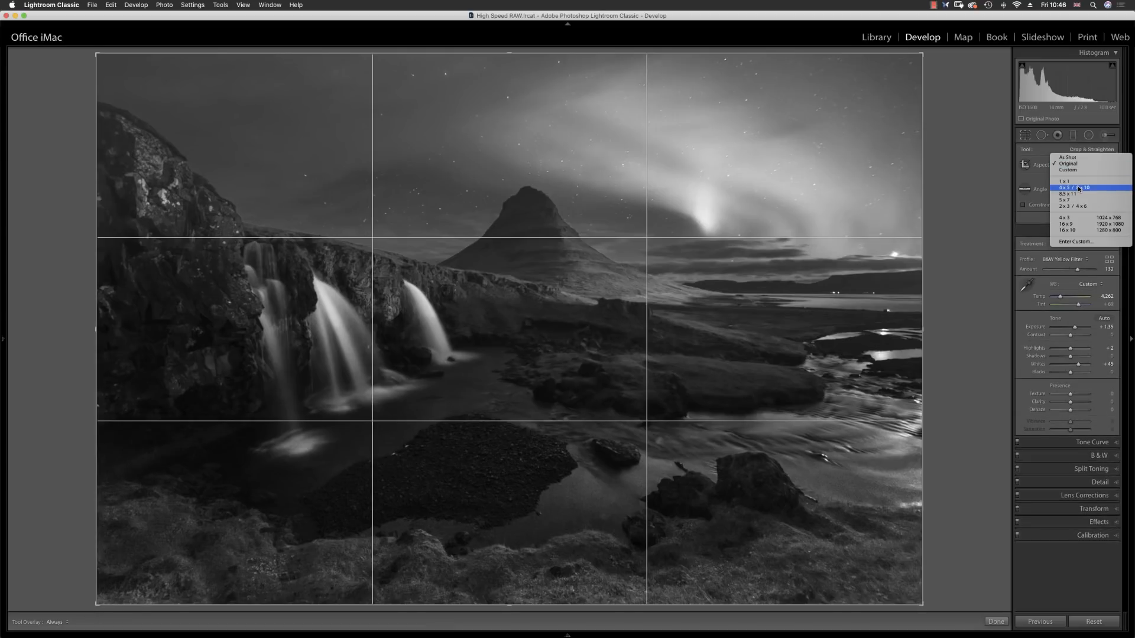
pyautogui.click(1088, 187)
pyautogui.moveTo(600, 262); pyautogui.dragTo(594, 262)
pyautogui.press('Return')
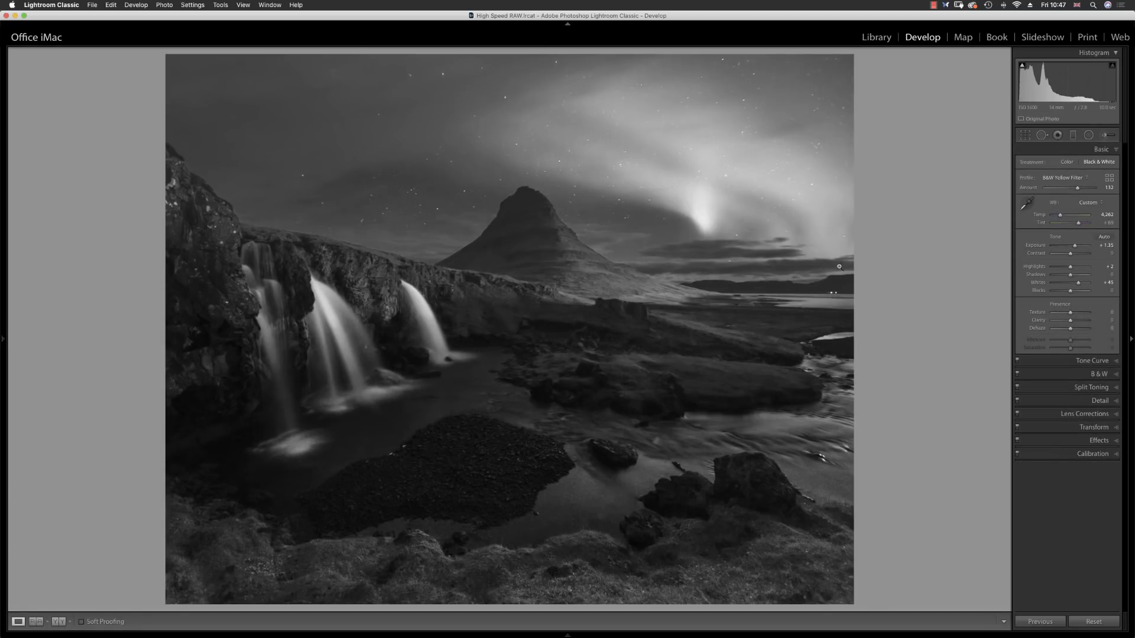
# Inspect the mountain slope at close range, then brighten the yellows and greens in the Black & White Mix
pyautogui.click(589, 249)
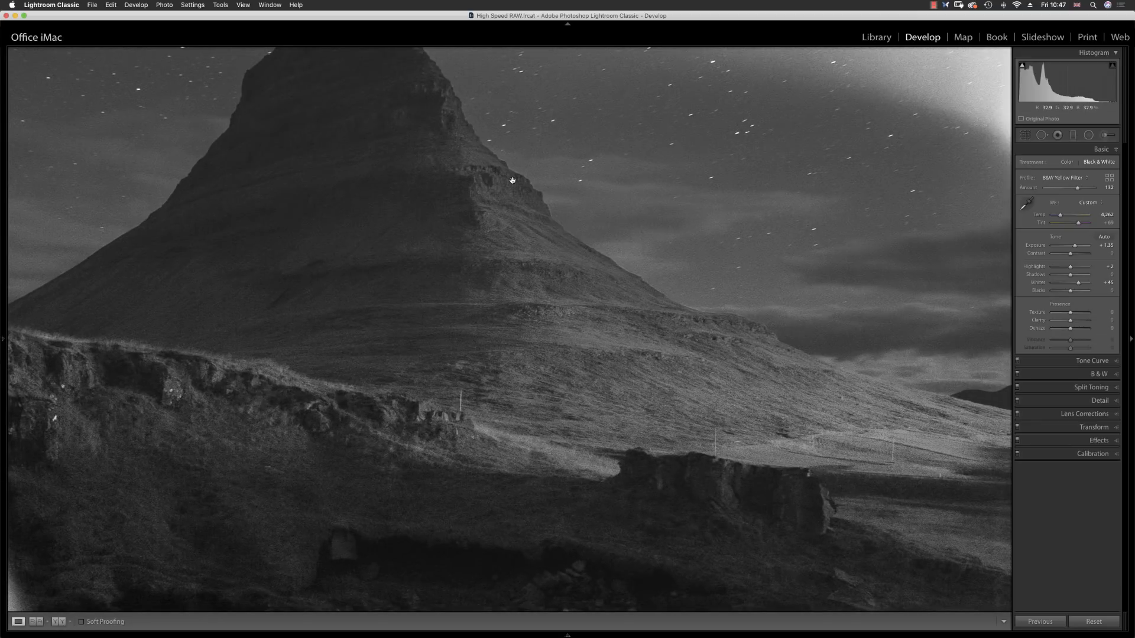
pyautogui.click(513, 180)
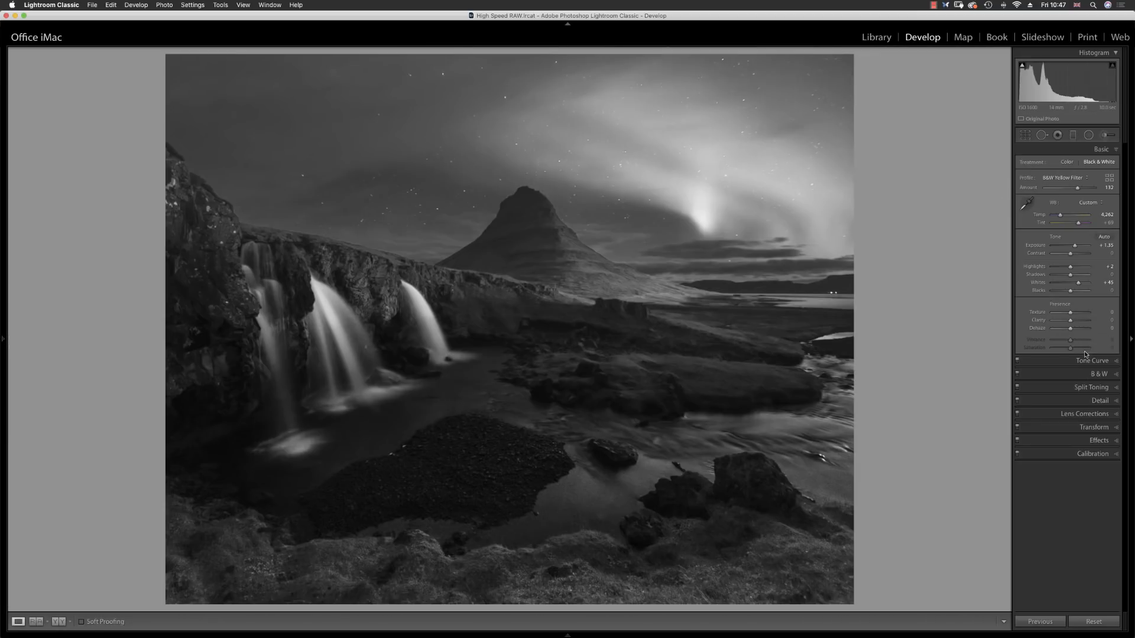
pyautogui.click(1092, 378)
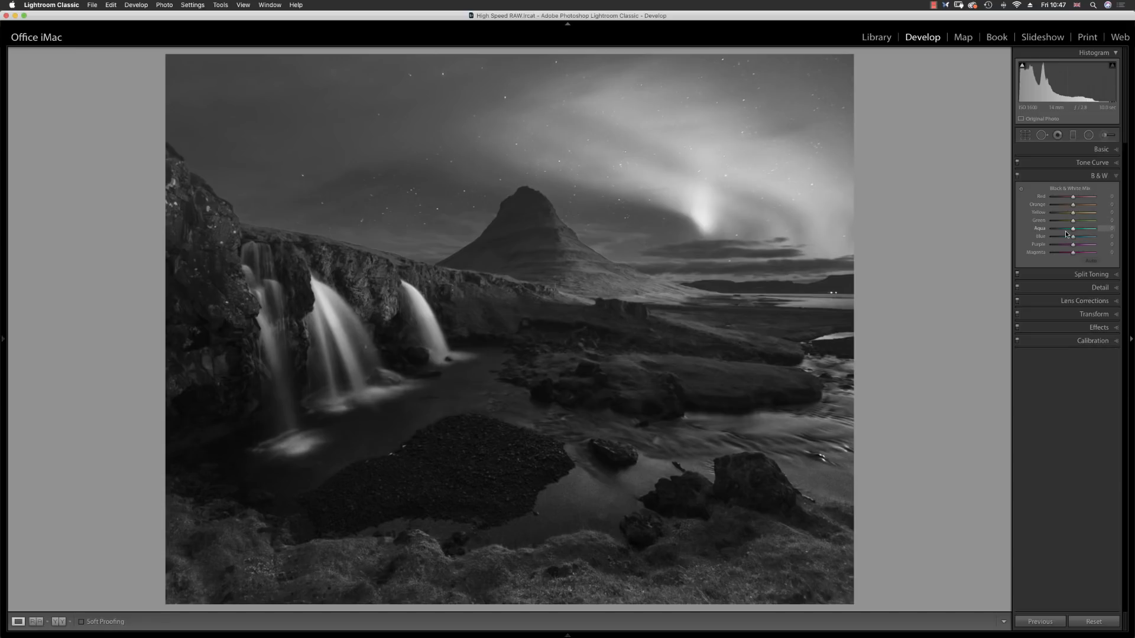
pyautogui.moveTo(1074, 214); pyautogui.dragTo(1083, 216)
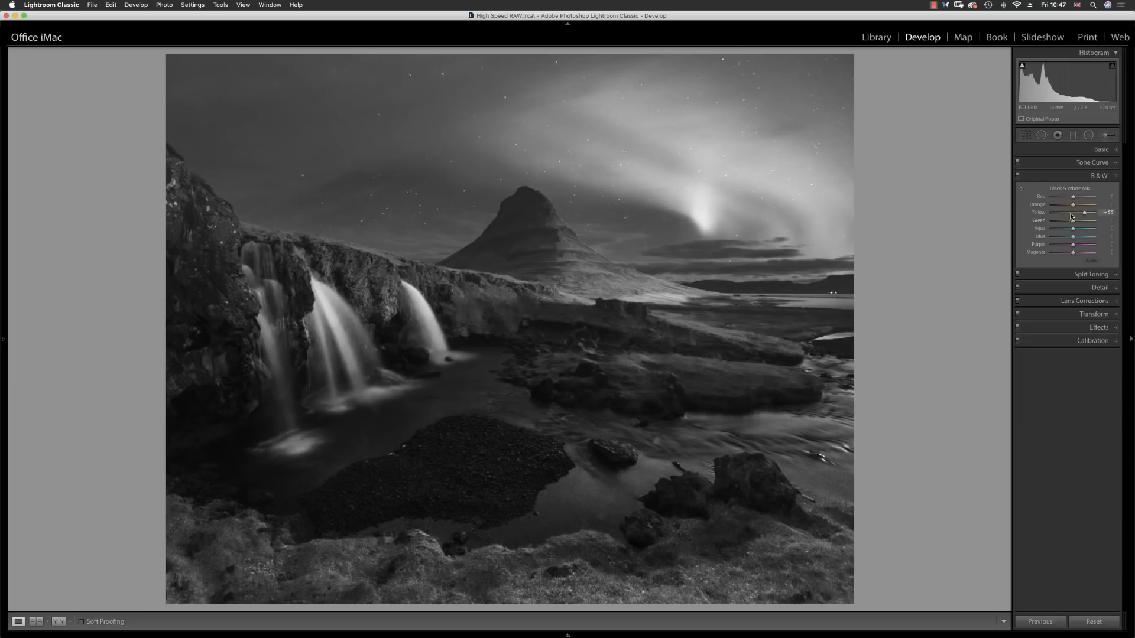
pyautogui.moveTo(1073, 221); pyautogui.dragTo(1076, 223)
pyautogui.moveTo(1073, 240); pyautogui.dragTo(1073, 240)
pyautogui.click(1093, 152)
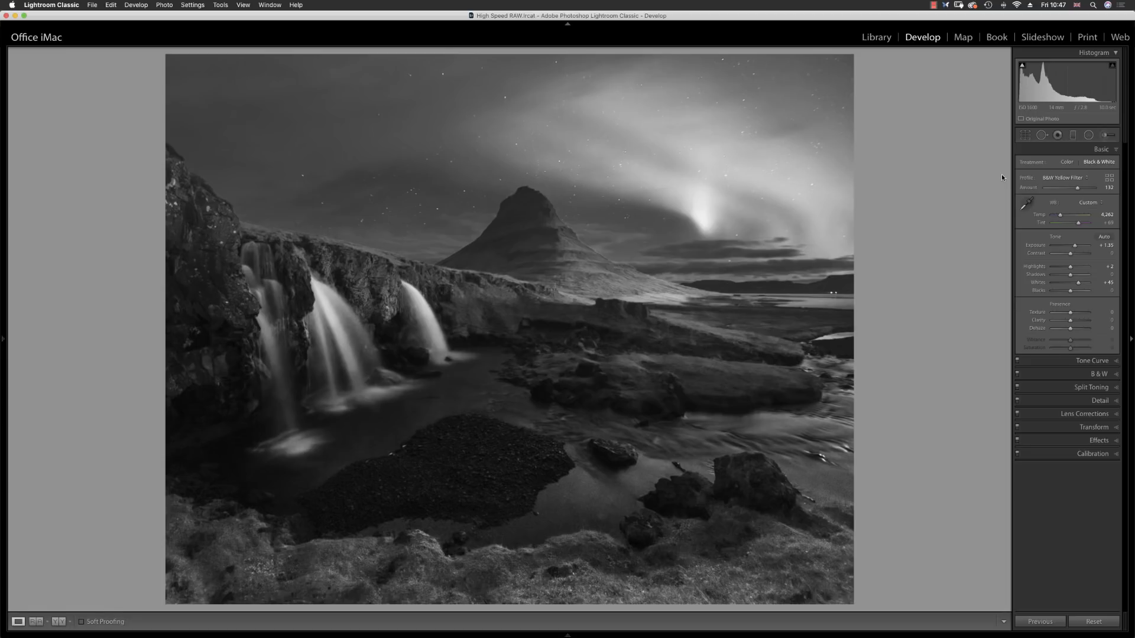
# Open the other black-and-white version from the library and crop it to 4 x 5 / 8 x 10, shifting the image slightly within the frame
pyautogui.press('g')
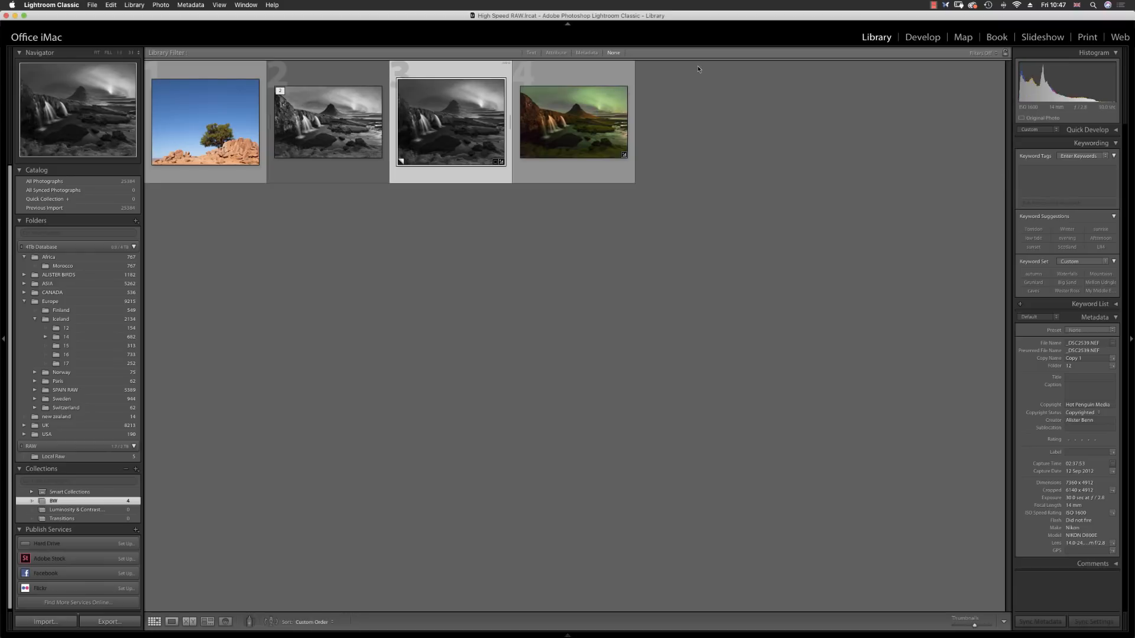
pyautogui.doubleClick(338, 118)
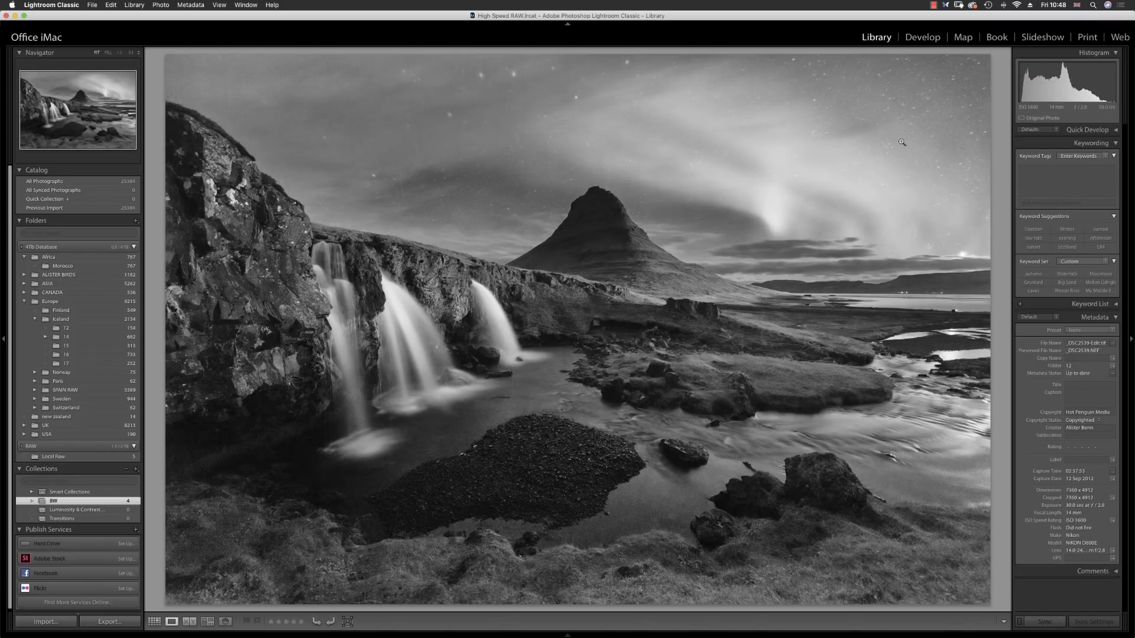
pyautogui.click(914, 39)
pyautogui.click(1026, 136)
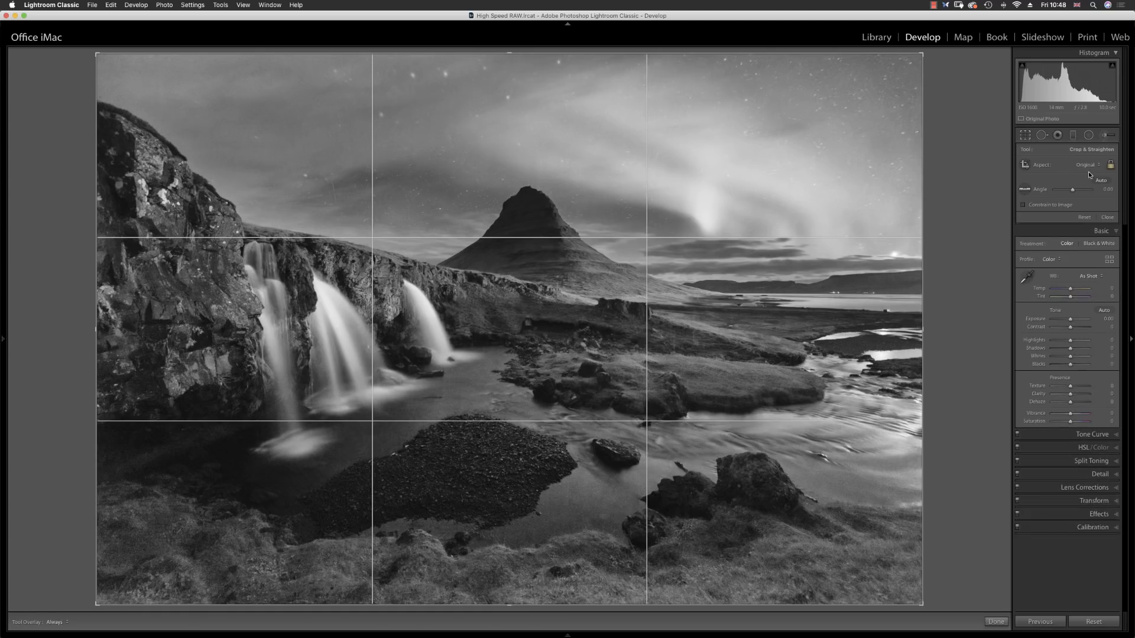
pyautogui.click(1094, 165)
pyautogui.click(1081, 189)
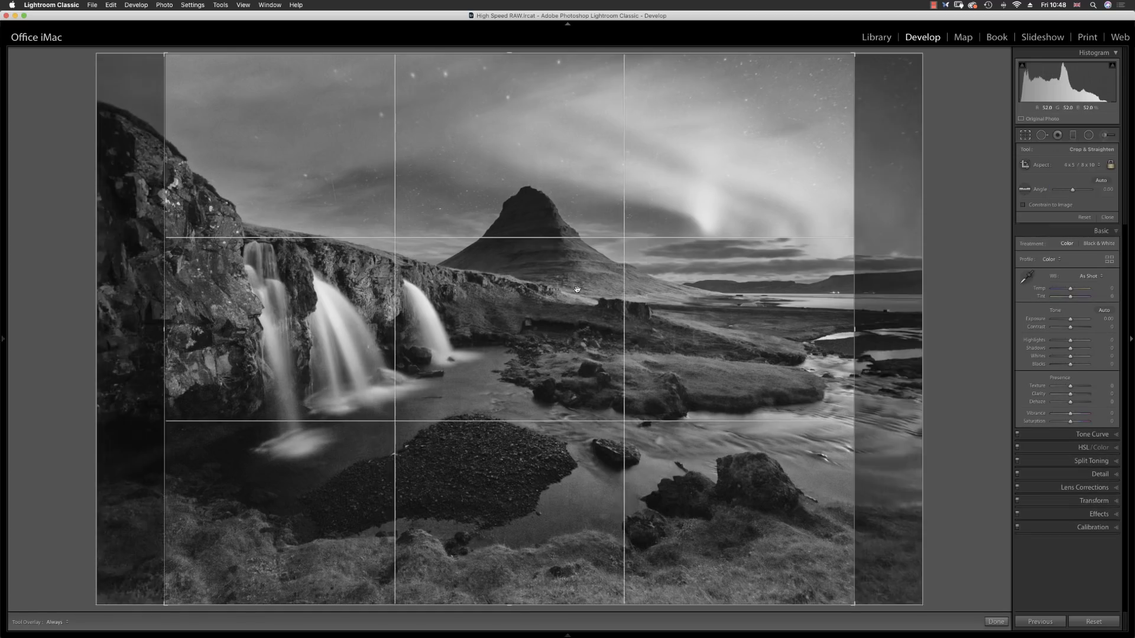
pyautogui.moveTo(583, 299); pyautogui.dragTo(573, 300)
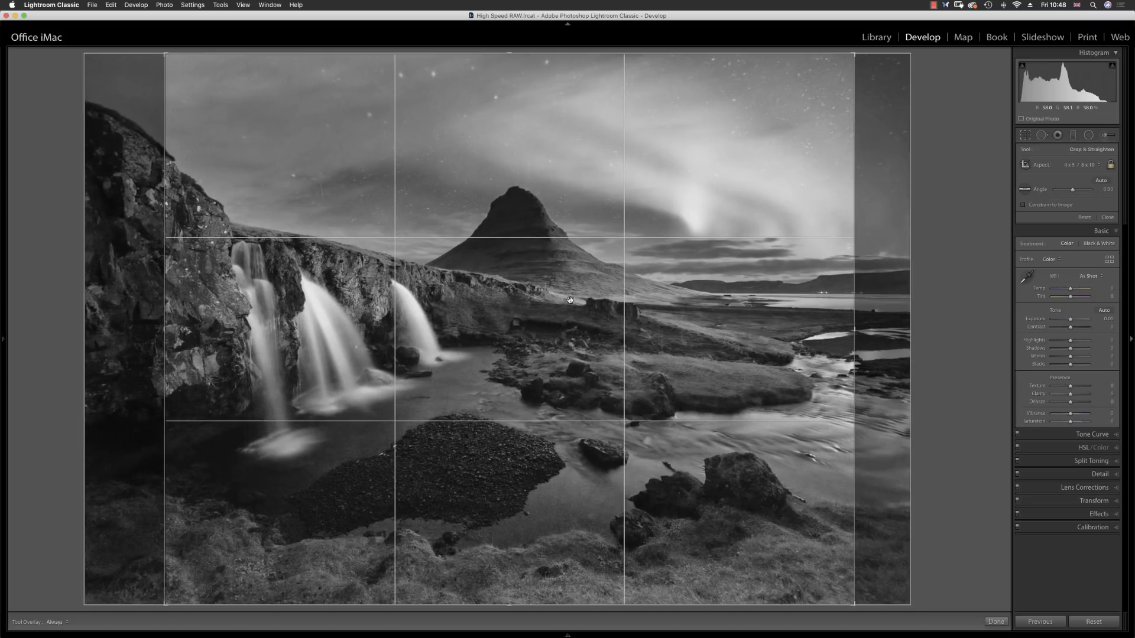
pyautogui.press('Return')
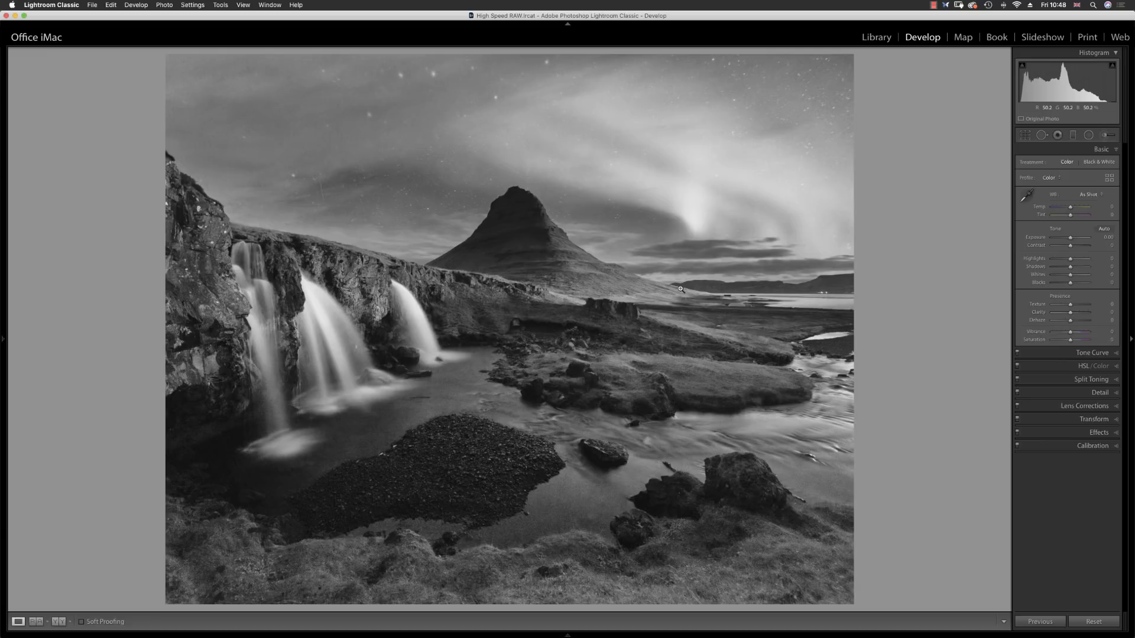
# Compare the two cropped black-and-white versions side by side with the side panels hidden, and view each one on its own
pyautogui.press('g')
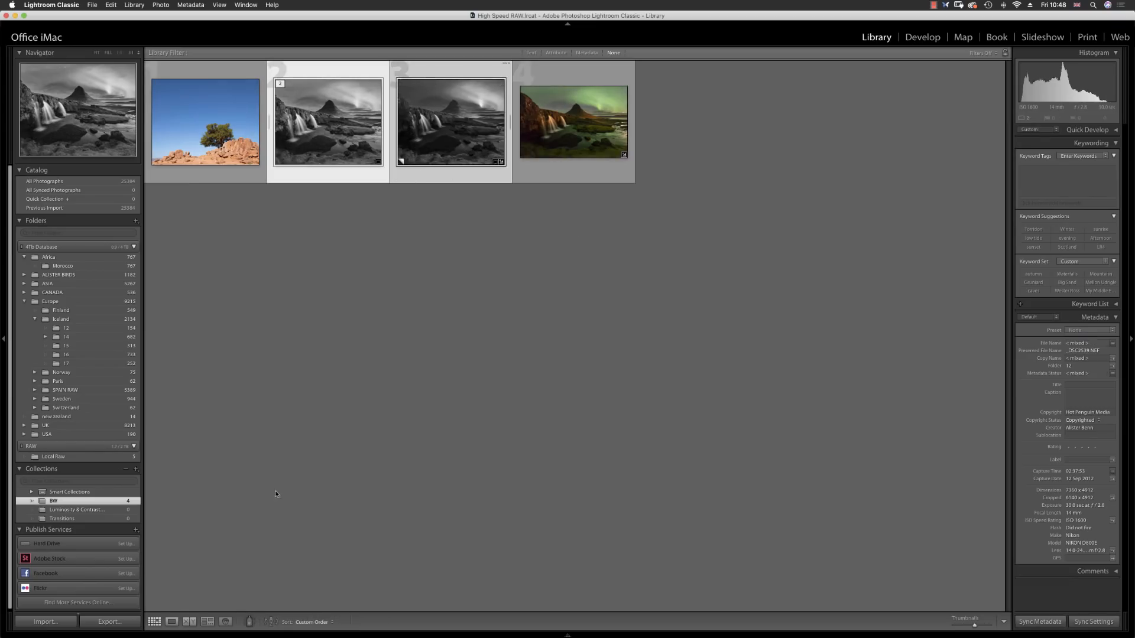
pyautogui.click(189, 622)
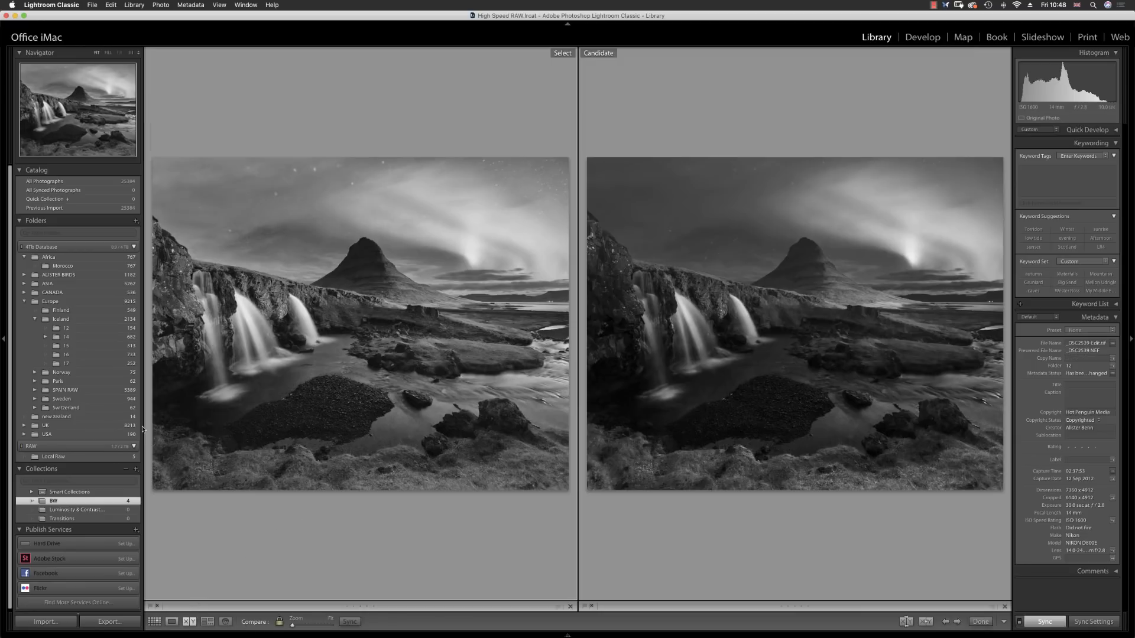
pyautogui.click(4, 341)
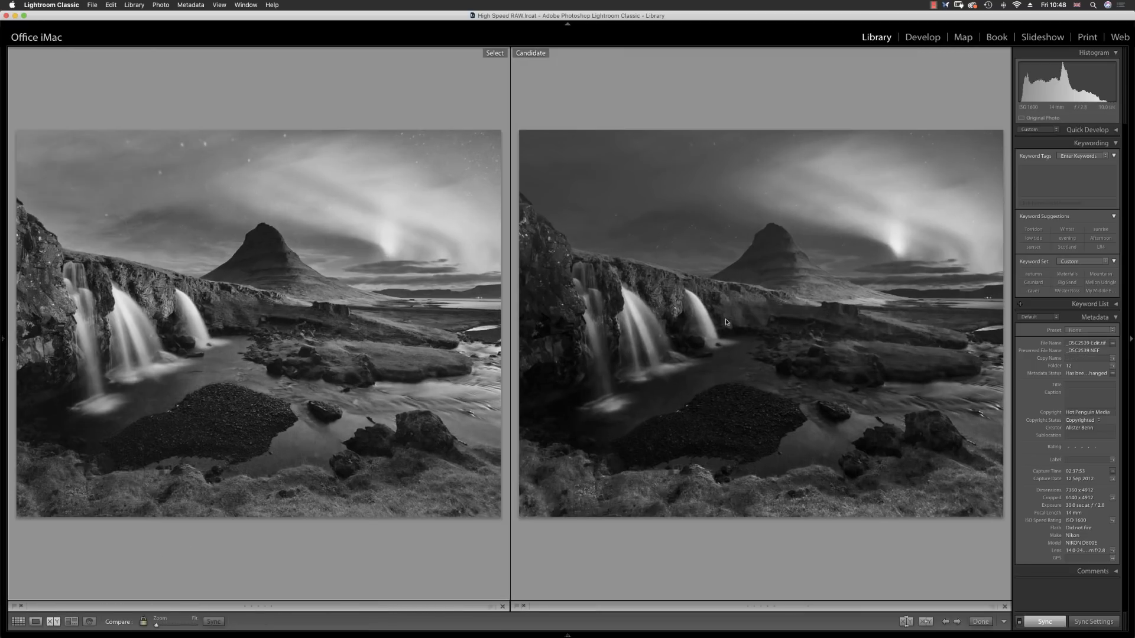
pyautogui.click(1131, 341)
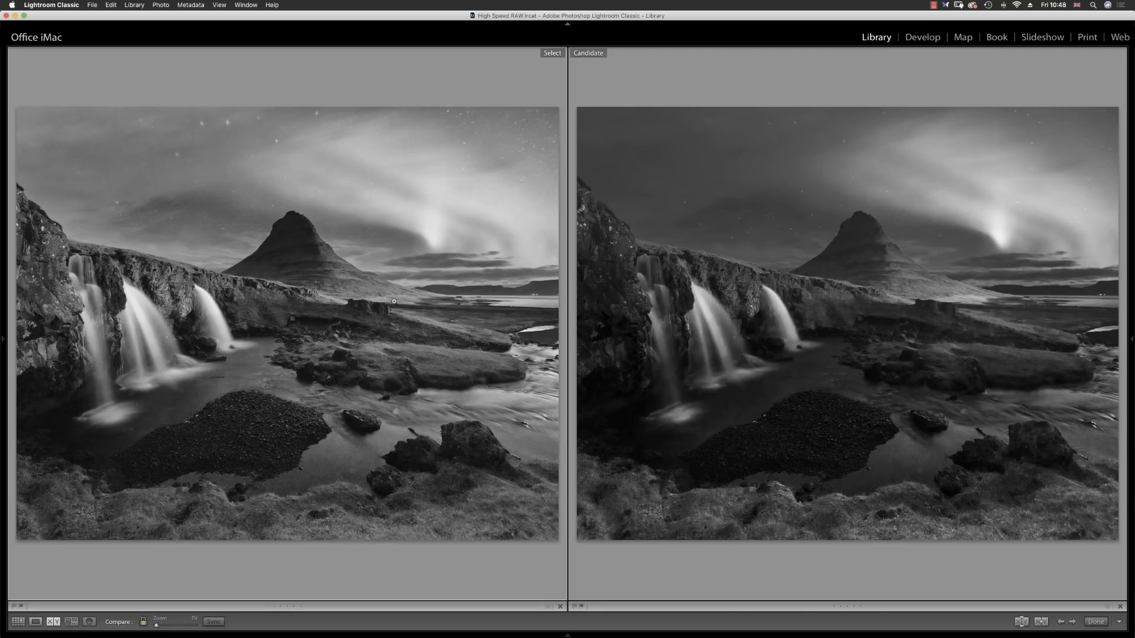
pyautogui.click(35, 622)
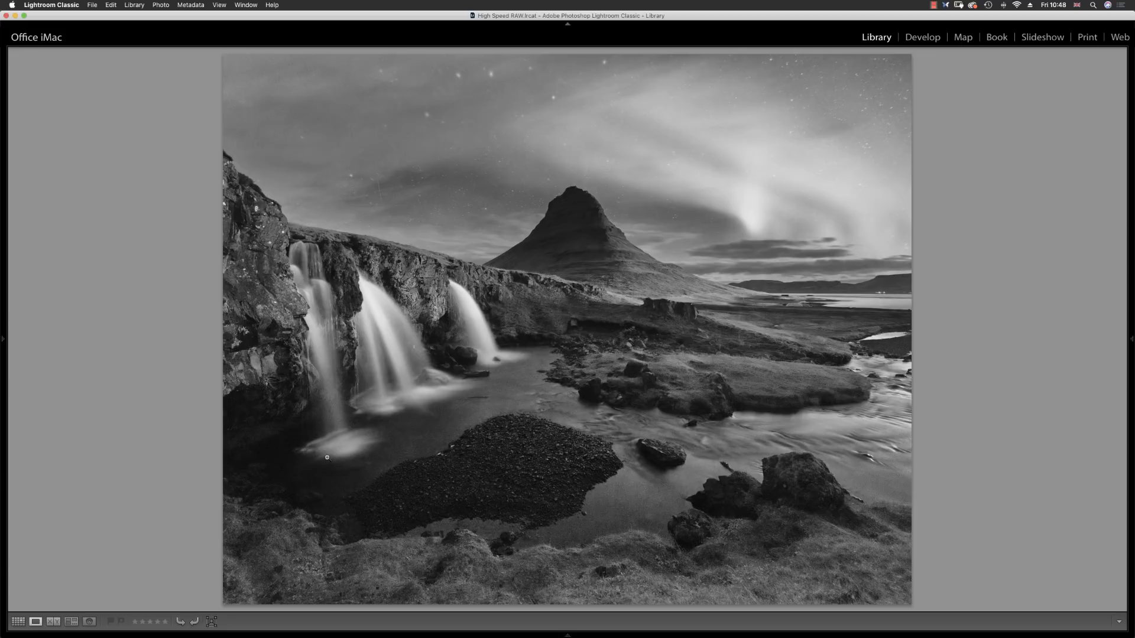
pyautogui.press('Right')
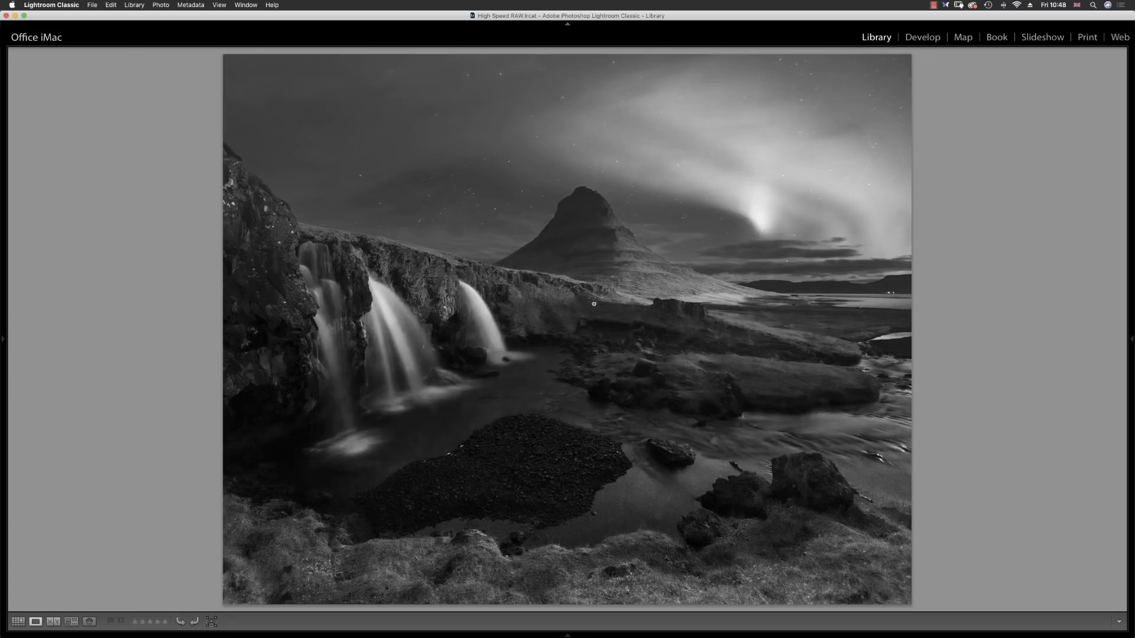
# Add a slightly tilted graduated filter to the darker version, fading from the mountain to below its base, with all effect sliders reset
pyautogui.click(922, 36)
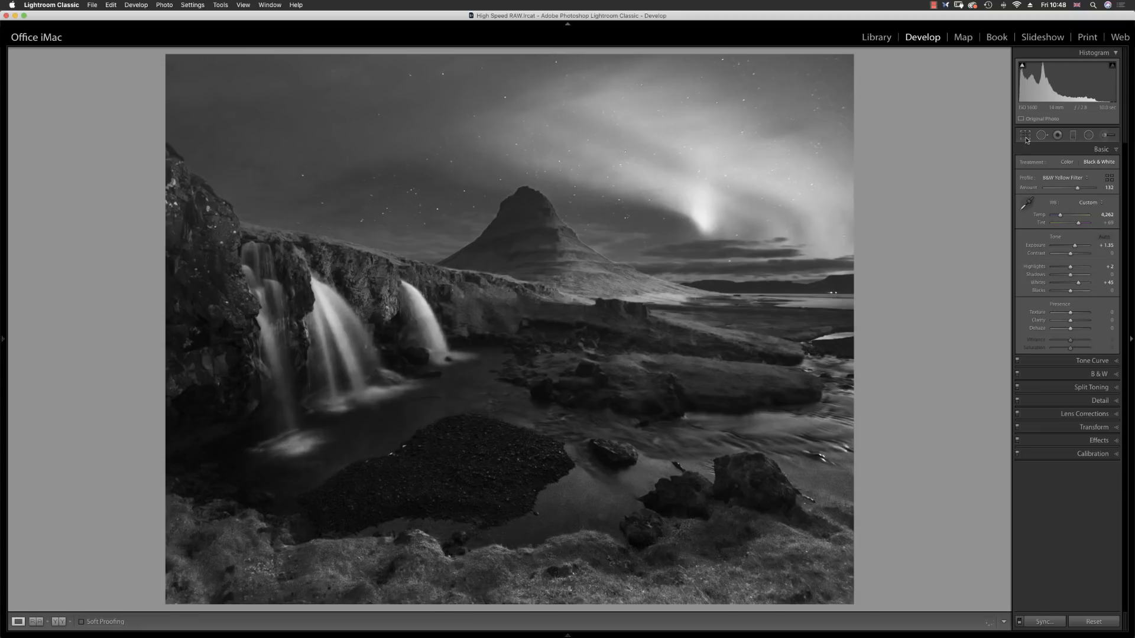
pyautogui.click(1025, 135)
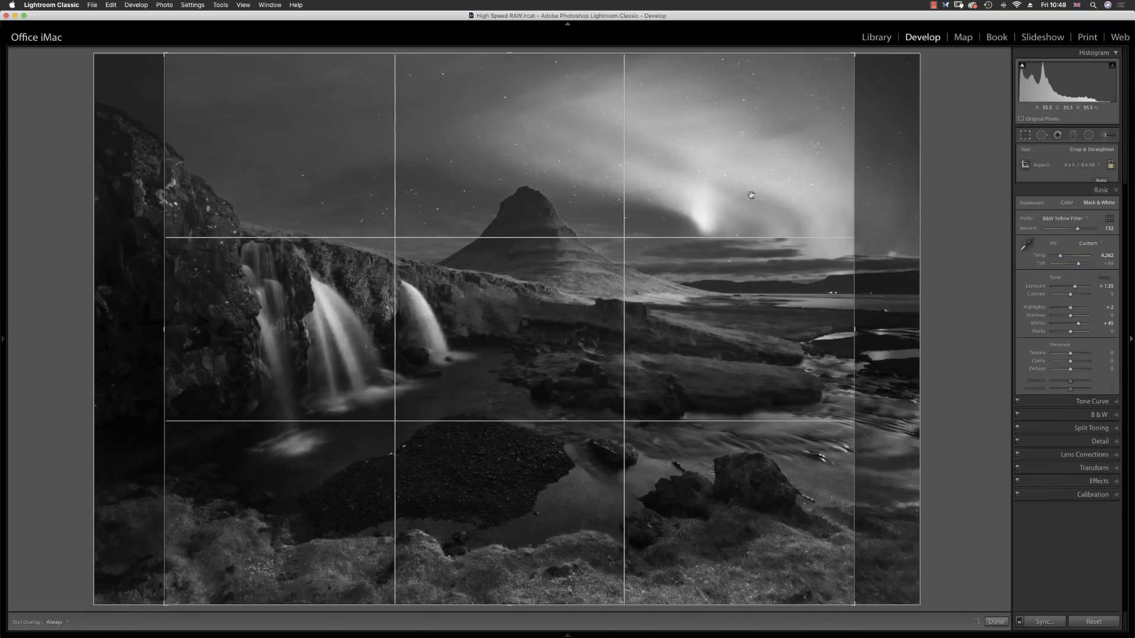
pyautogui.click(1025, 135)
pyautogui.click(1073, 135)
pyautogui.moveTo(529, 266); pyautogui.dragTo(516, 314)
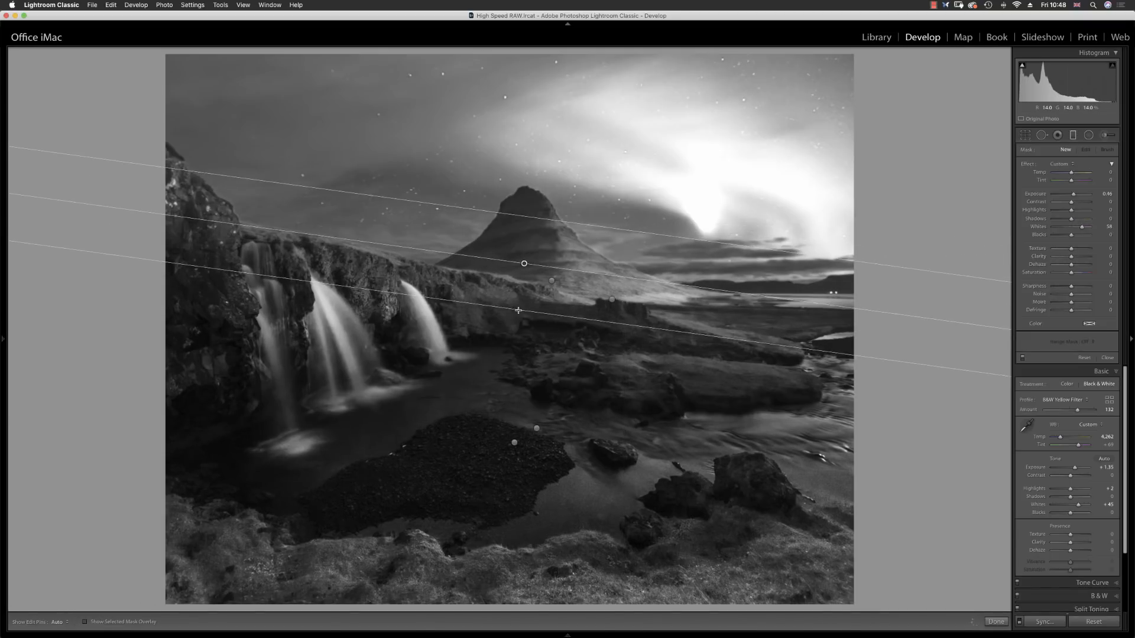
pyautogui.doubleClick(1024, 165)
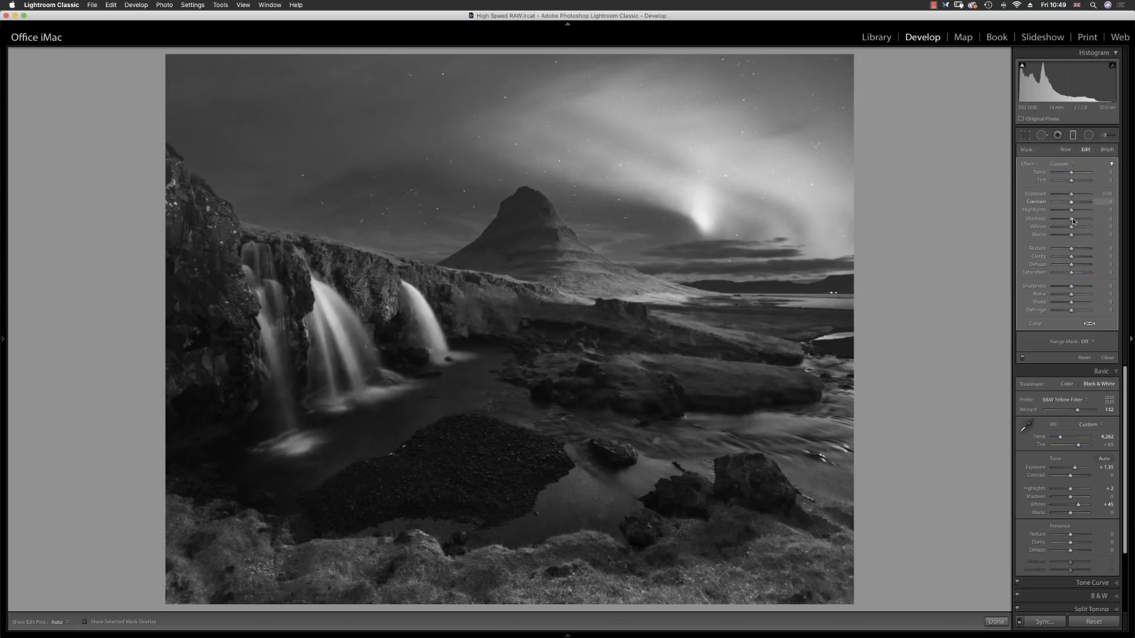
# Set the graduated filter's shadows to 72 and contrast to 20, raise its blacks and clarity, and finish the filter
pyautogui.moveTo(1072, 222)
pyautogui.mouseDown()
pyautogui.moveTo(1086, 223)
pyautogui.moveTo(1076, 237)
pyautogui.moveTo(1075, 205)
pyautogui.mouseUp()
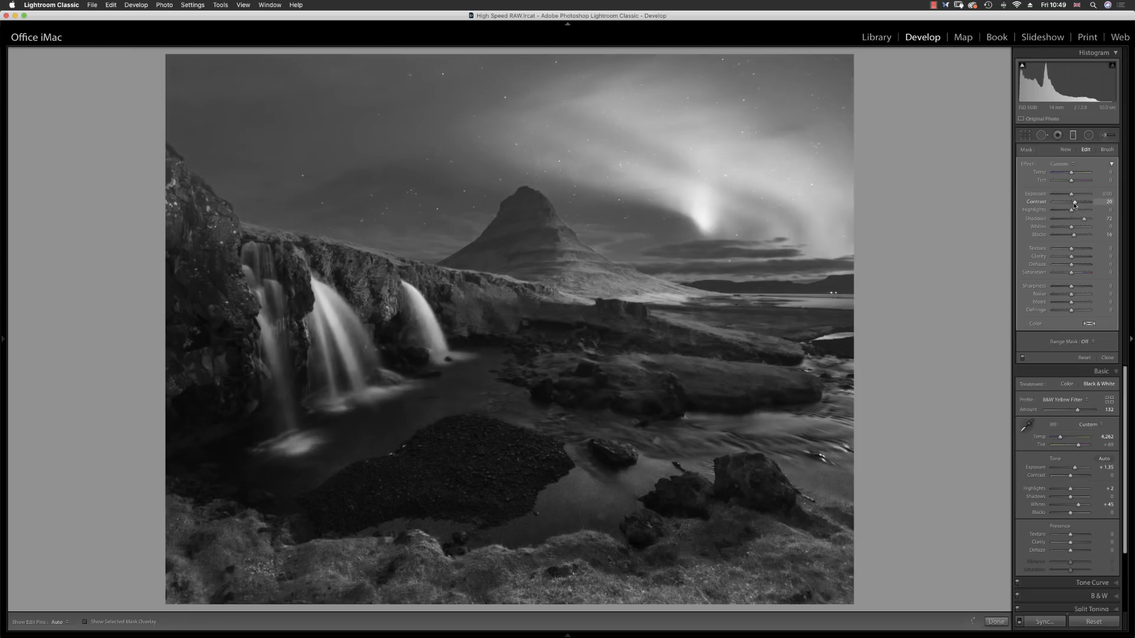
pyautogui.moveTo(1072, 257); pyautogui.dragTo(1079, 260)
pyautogui.click(1073, 137)
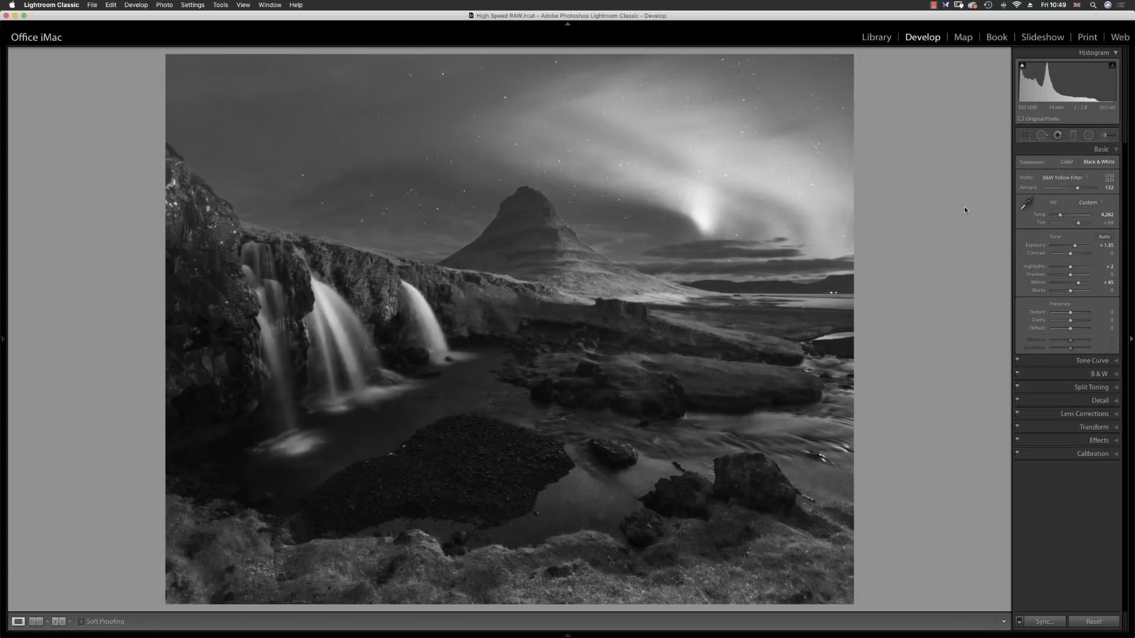